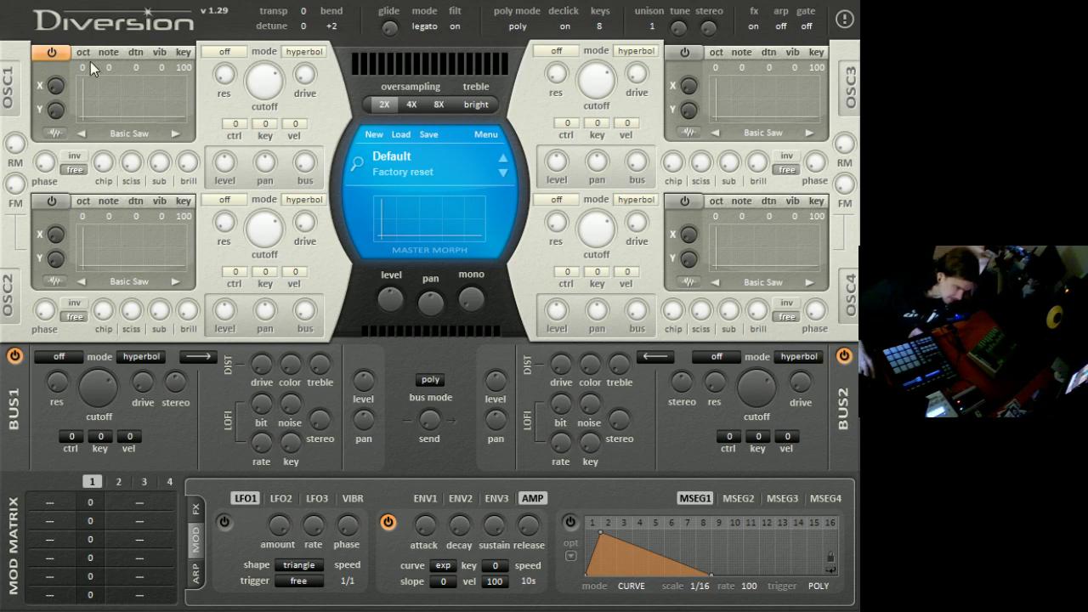
- Show the FX Matrix chain and browse a slot's effect list, closing it with no effect added
mouse_move(269, 85)
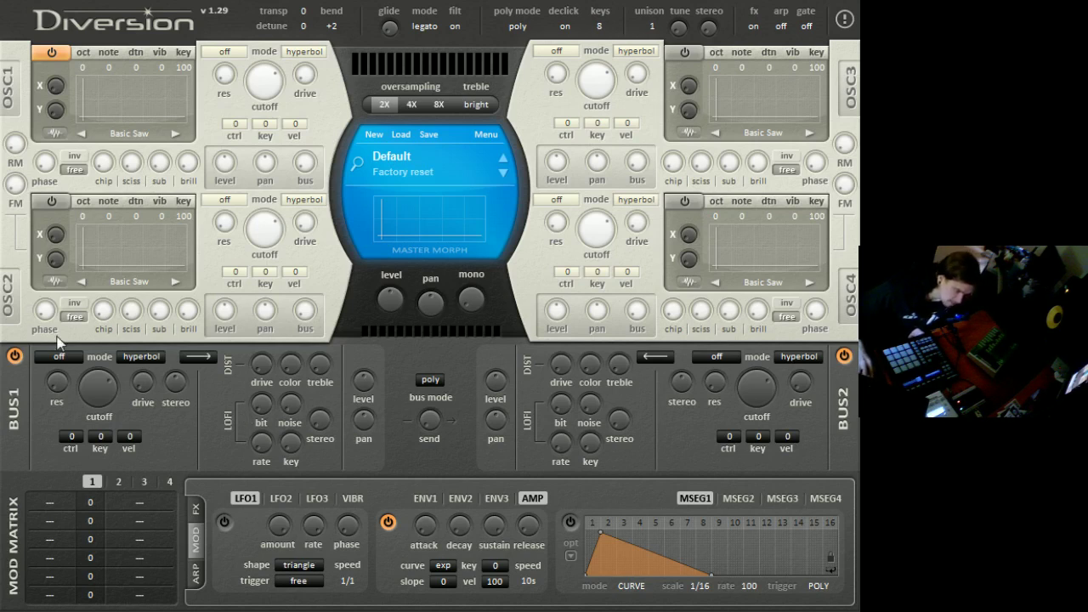
left_click(196, 509)
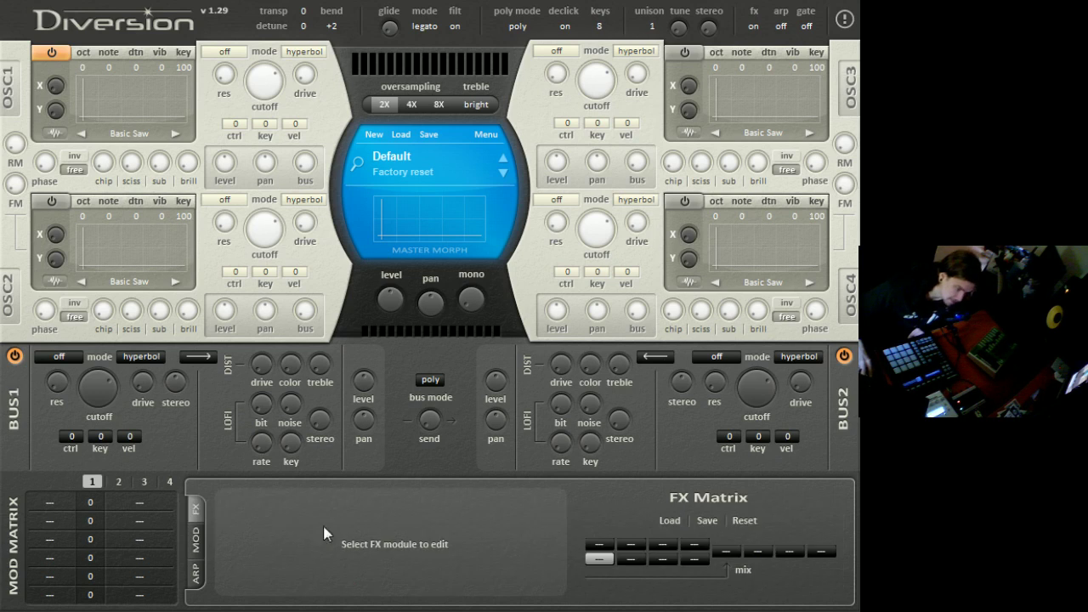
left_click(729, 552)
left_click(728, 556)
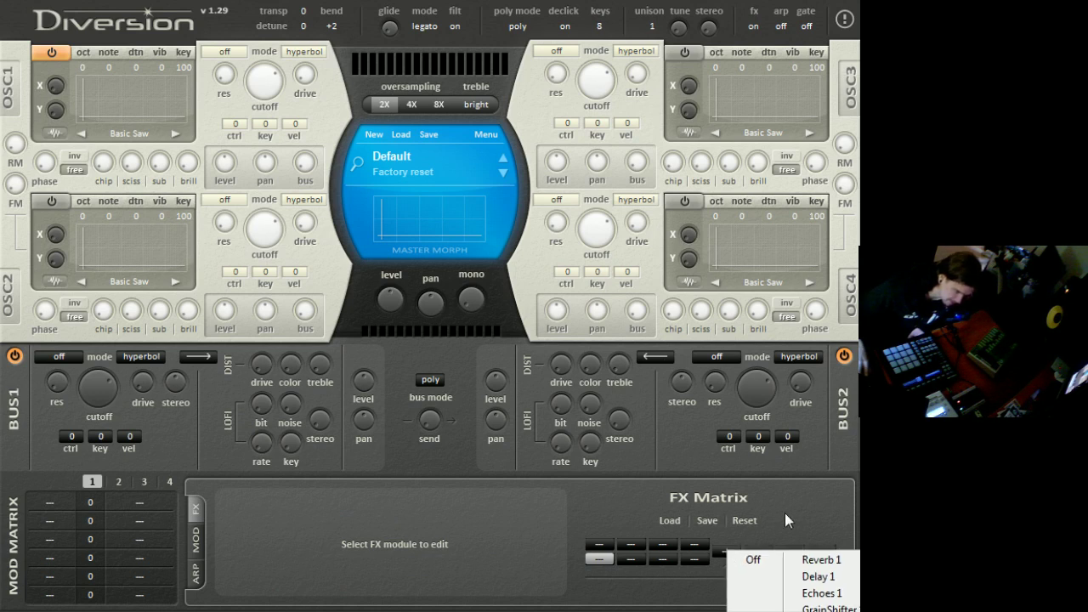
left_click(824, 501)
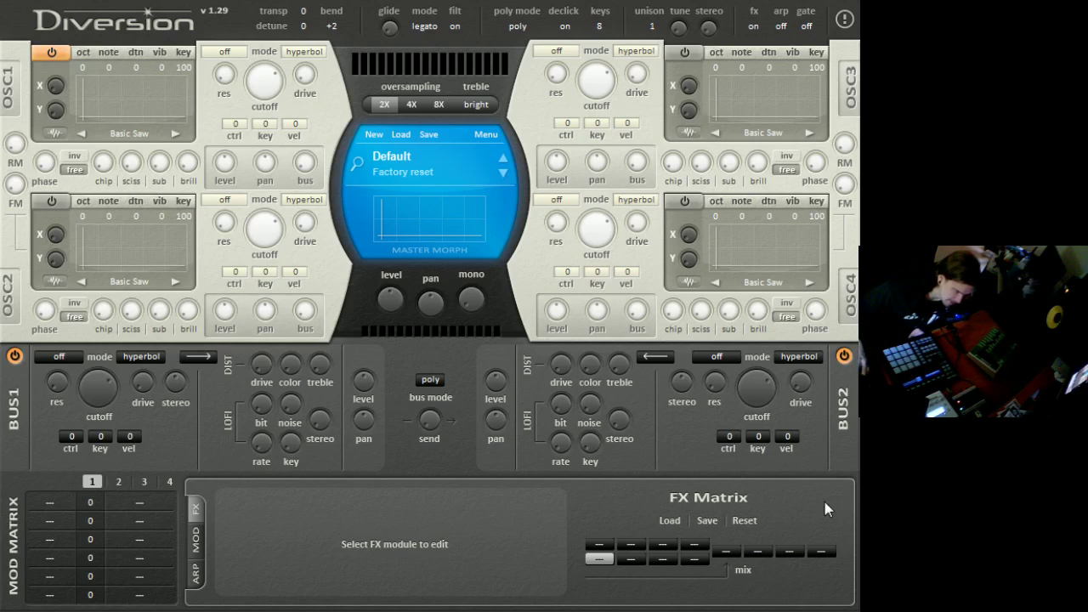
- Switch on OSC1's filter as analog lp1, keeping the hyperbol drive mode
left_click(227, 56)
right_click(228, 56)
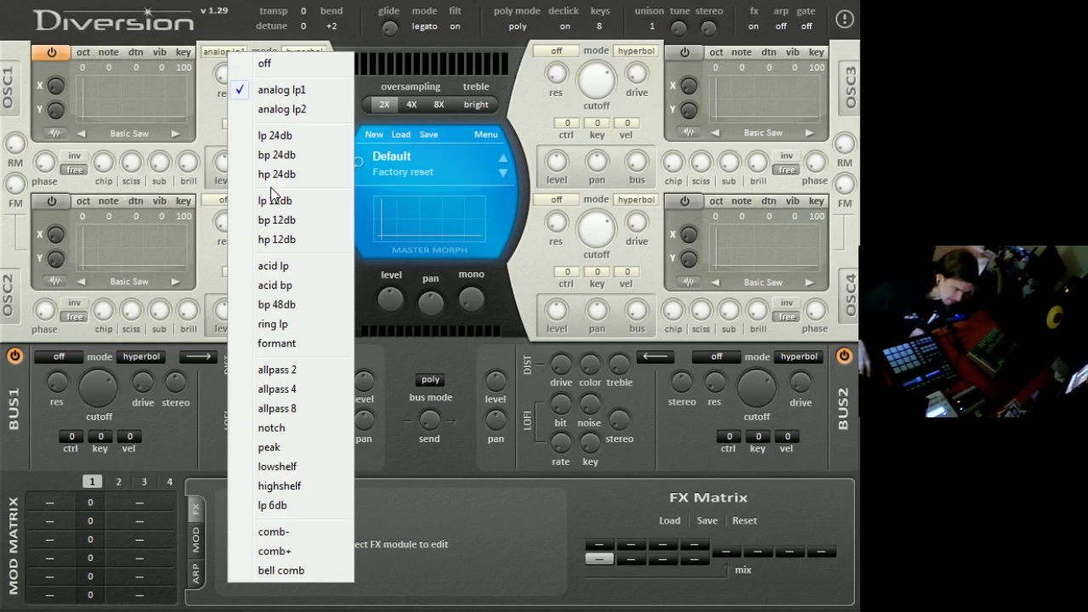
left_click(221, 130)
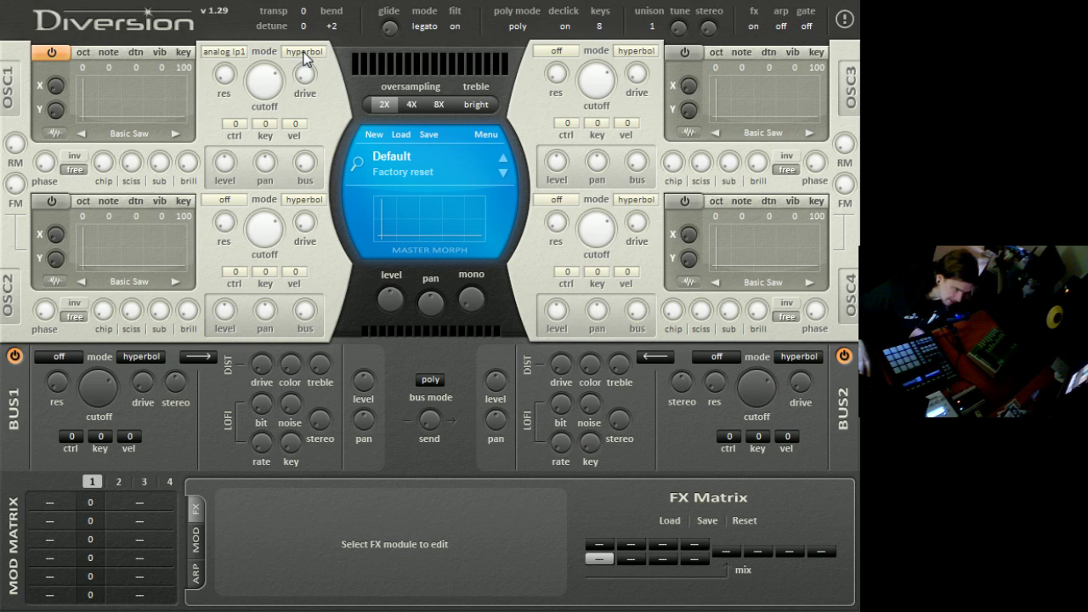
left_click(305, 56)
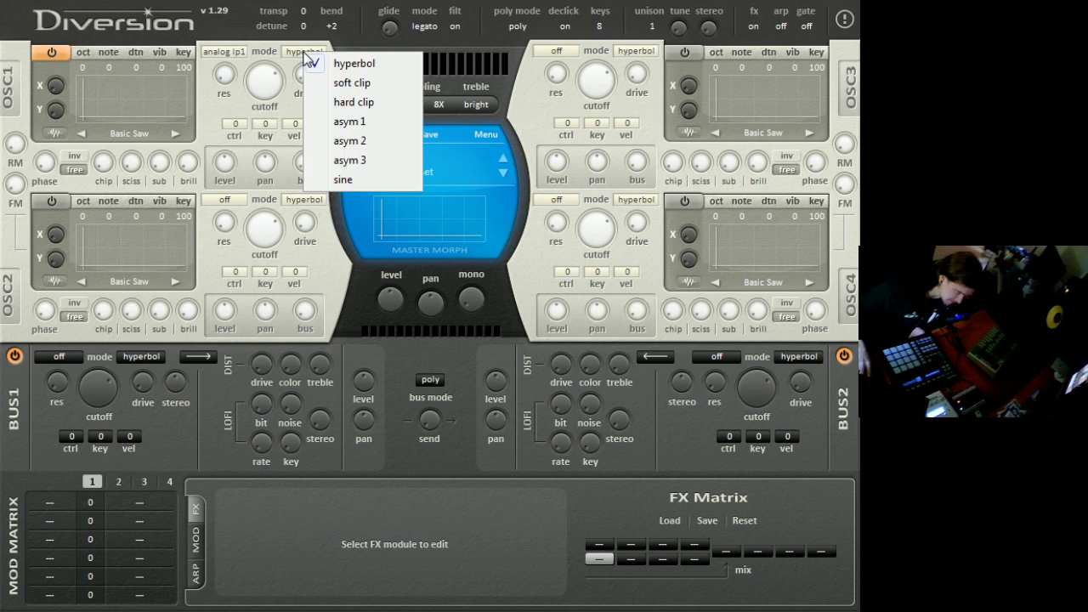
left_click(293, 102)
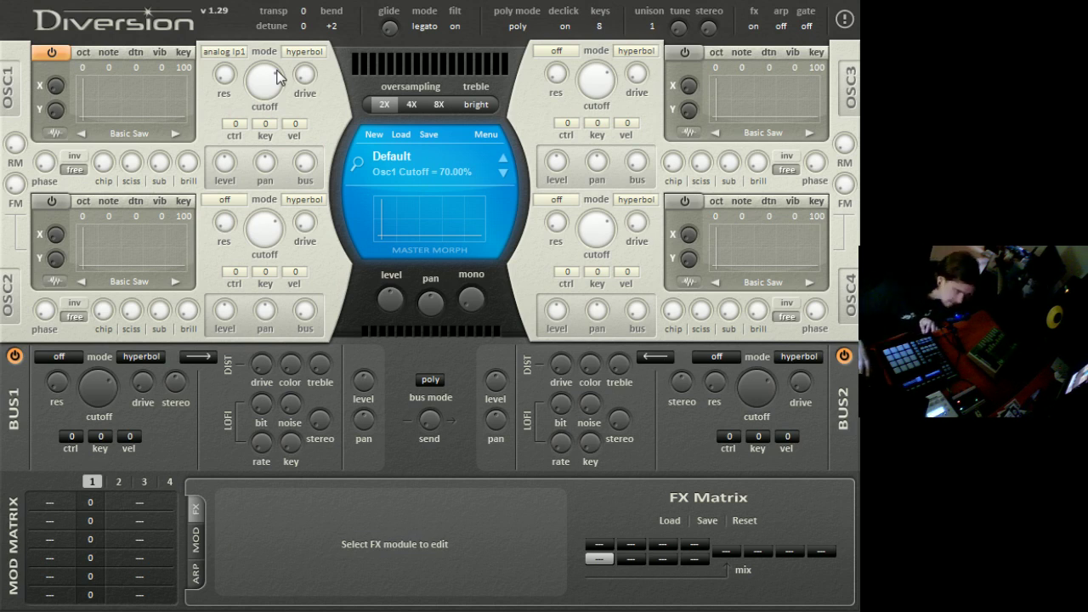
- Lower OSC1's cutoff to about 33%, raise drive to about 28%, and set drive mode to hard clip
left_click_drag(281, 91, 273, 143)
mouse_move(307, 80)
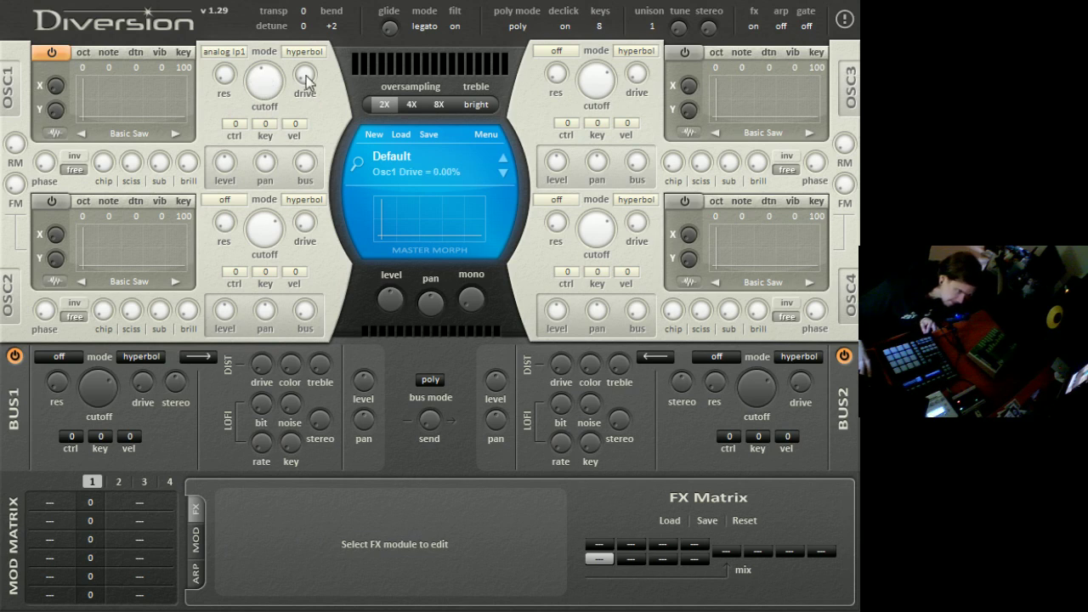
left_click_drag(306, 81, 317, 24)
scroll(316, 48, "down", 1)
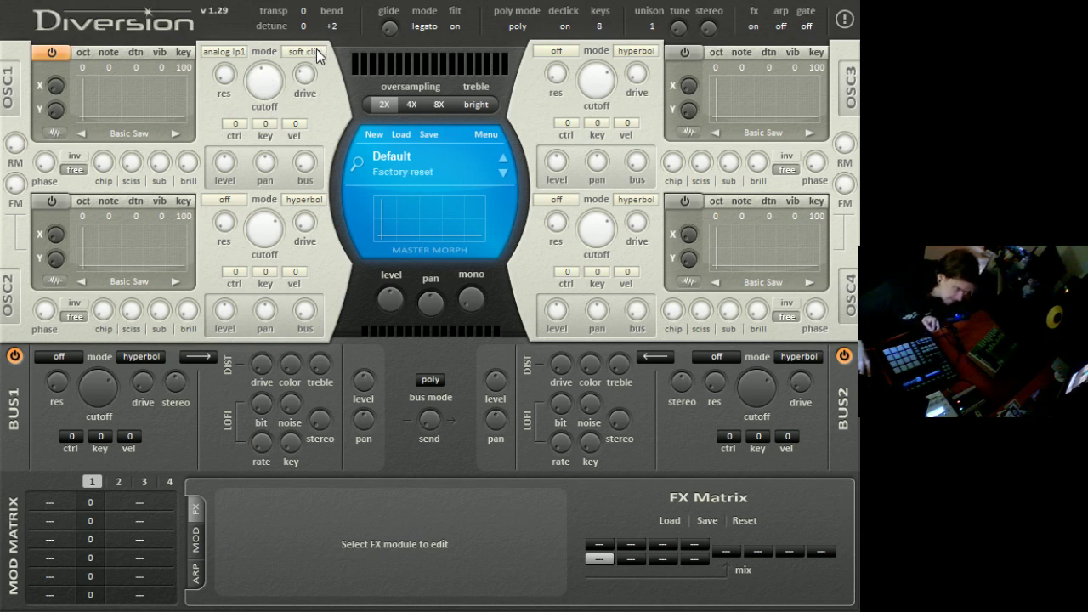
left_click(305, 51)
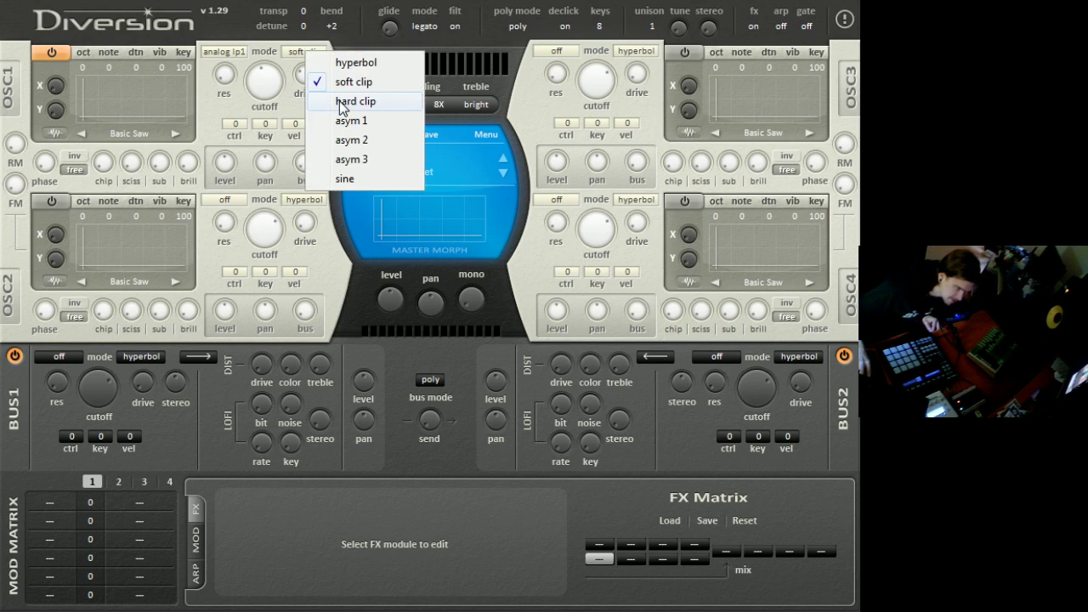
left_click(352, 107)
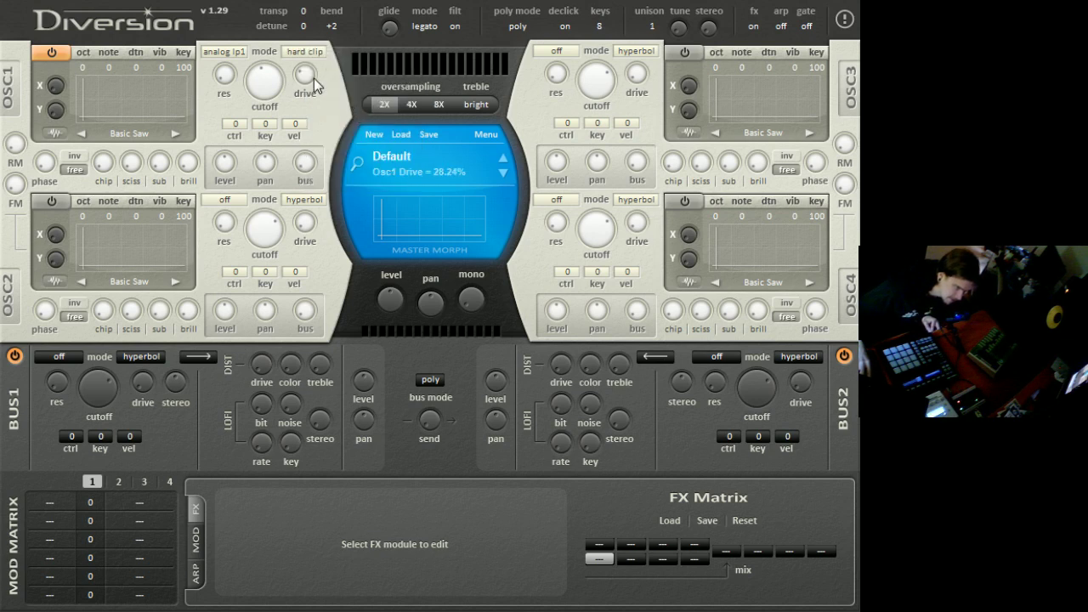
- Nudge OSC1's resonance, sweep the cutoff through 46% and 42%, and finish at 100%
scroll(270, 89, "down", 3)
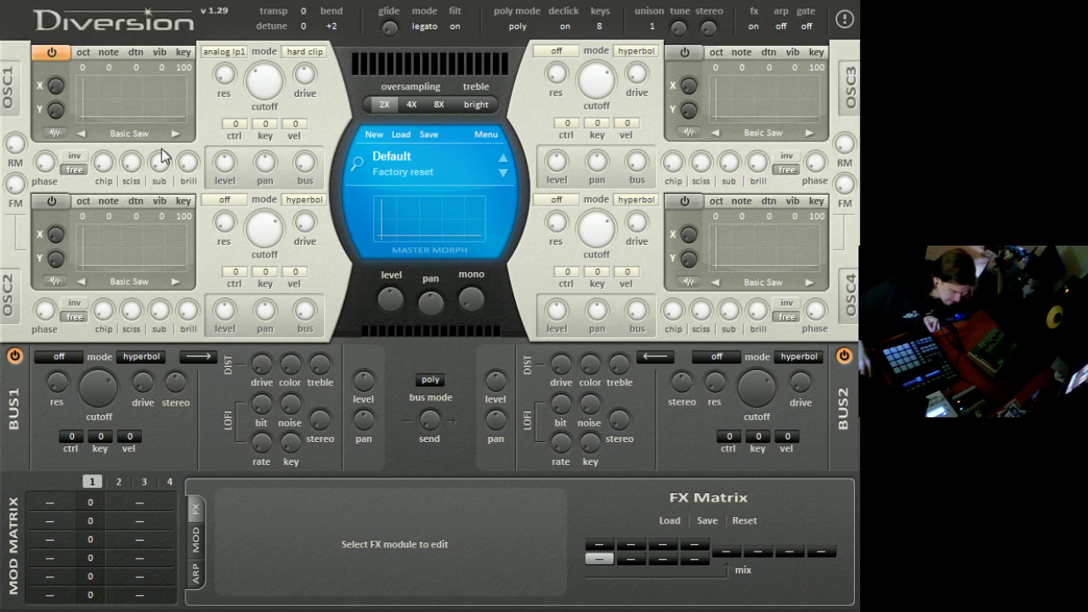
mouse_move(255, 74)
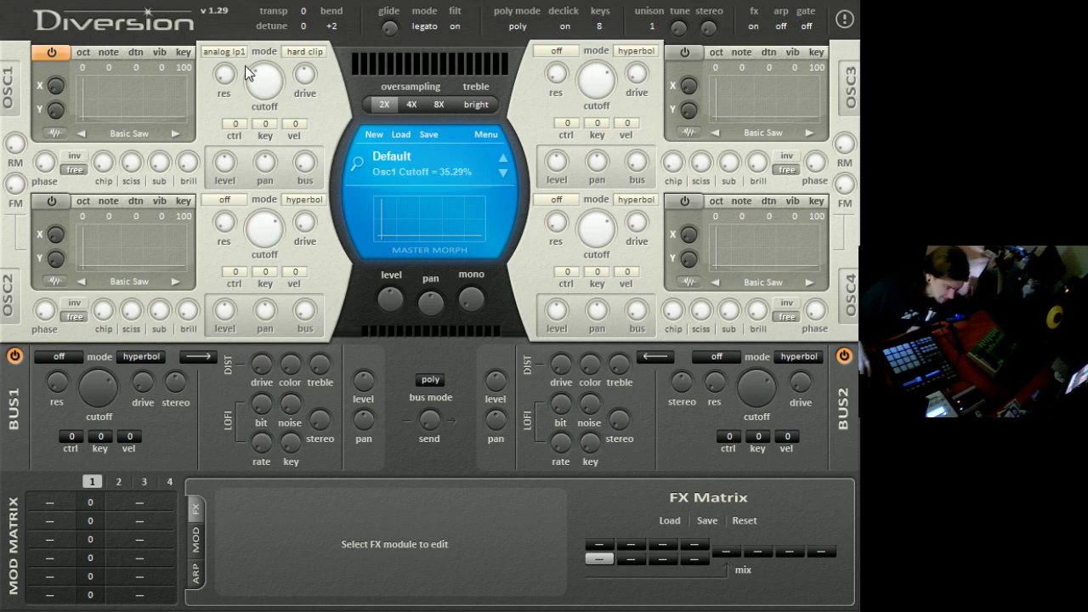
left_click_drag(226, 74, 230, 74)
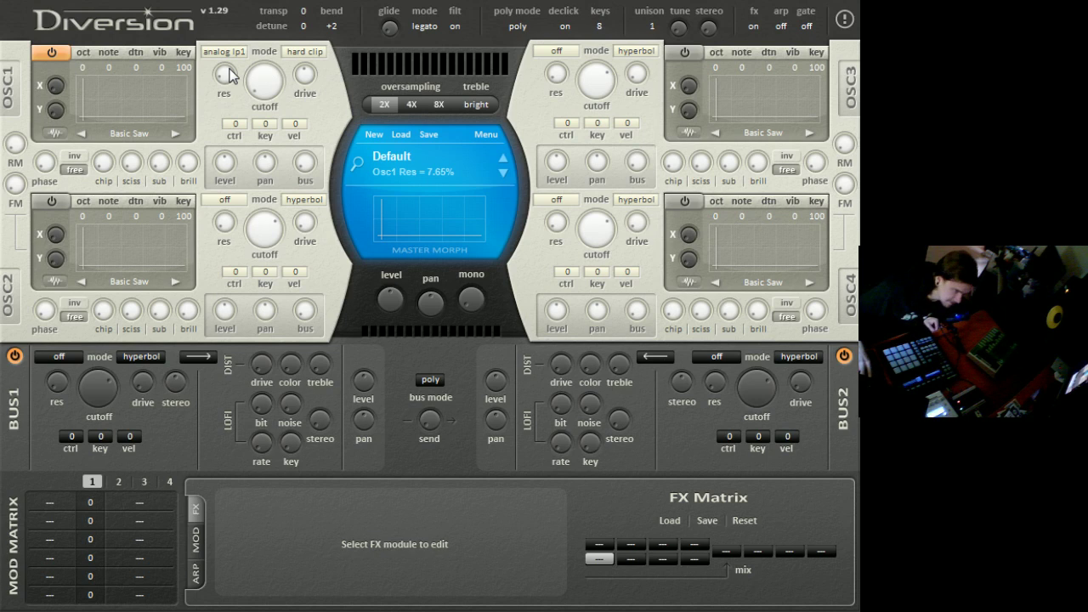
left_click_drag(229, 81, 267, 16)
mouse_move(267, 77)
left_mouse_down()
mouse_move(246, 80)
mouse_move(243, 26)
mouse_move(240, 56)
mouse_move(268, 101)
mouse_move(265, 89)
left_mouse_up()
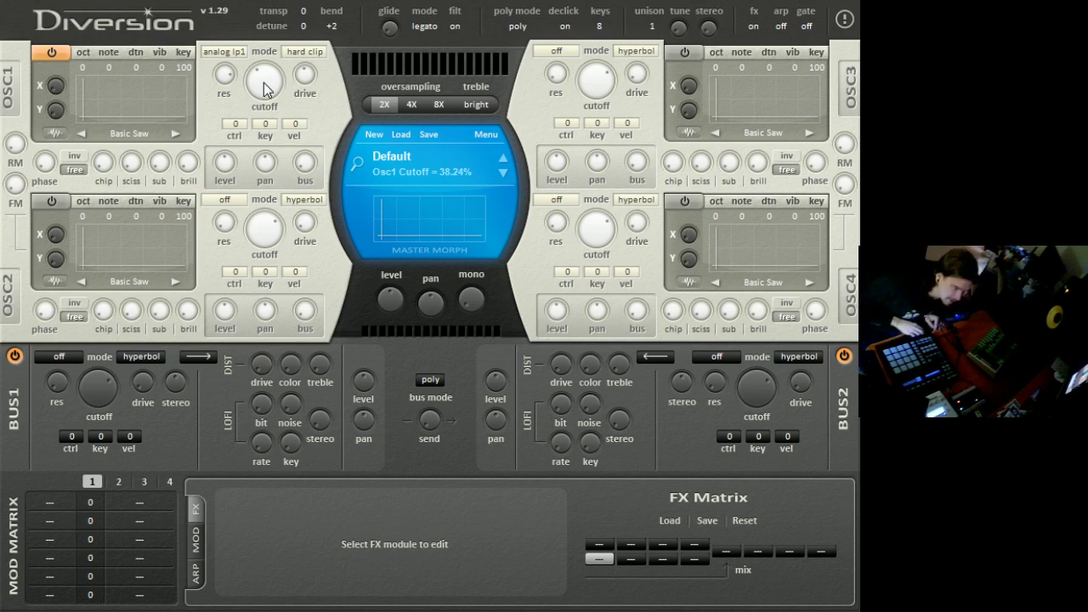
left_click_drag(267, 80, 287, 304)
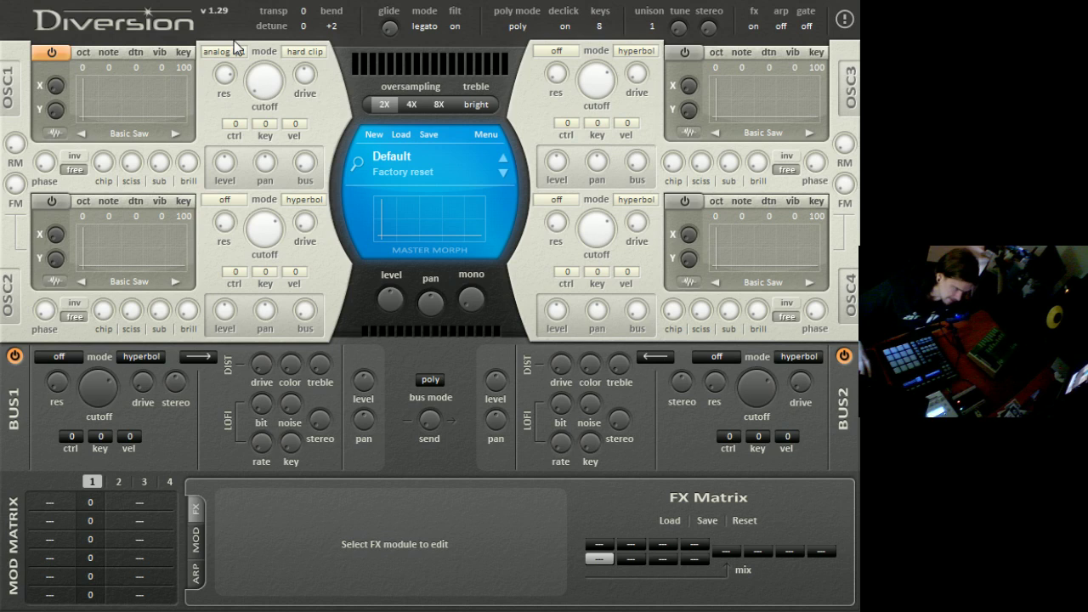
left_click_drag(269, 83, 270, 17)
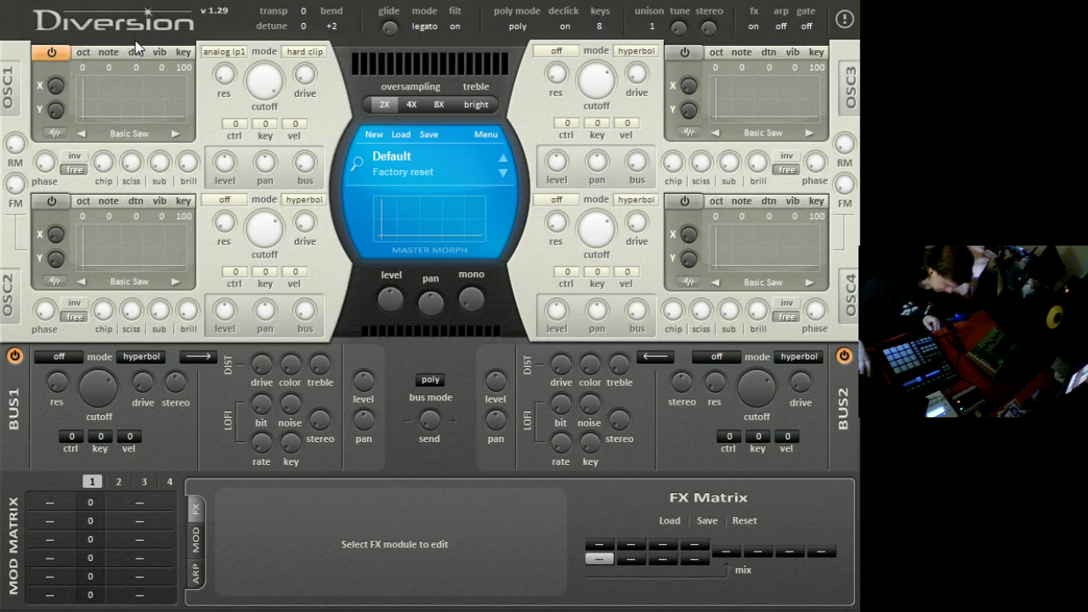
- In OSC1's Wavetable Editor, redraw the sine as a descending ramp, then apply comb, sync and multiply into irregular bars
left_click(55, 134)
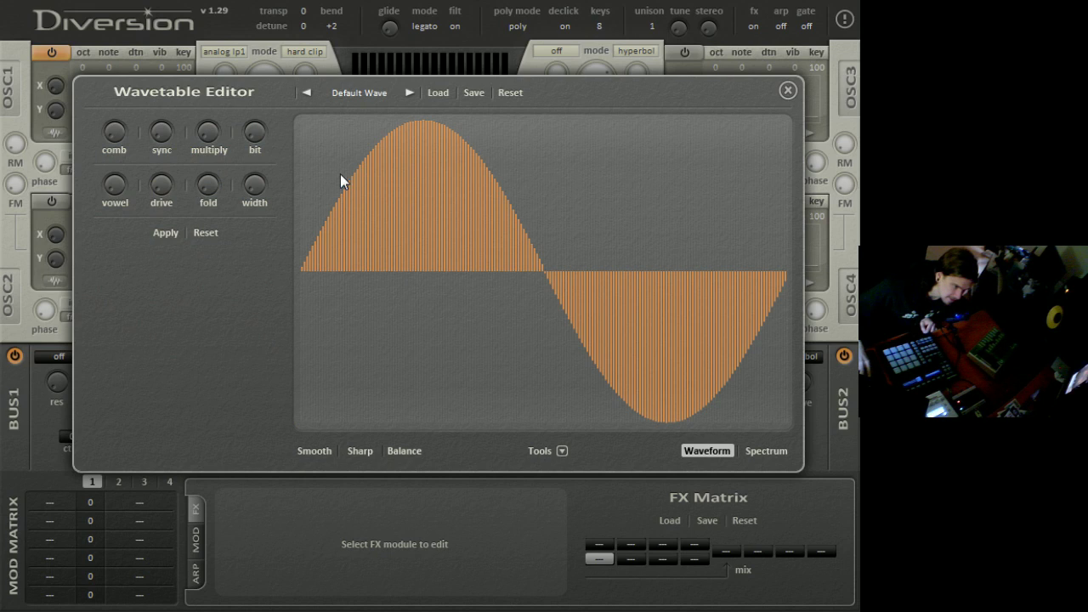
mouse_move(306, 124)
left_mouse_down()
mouse_move(731, 374)
mouse_move(792, 432)
left_mouse_up()
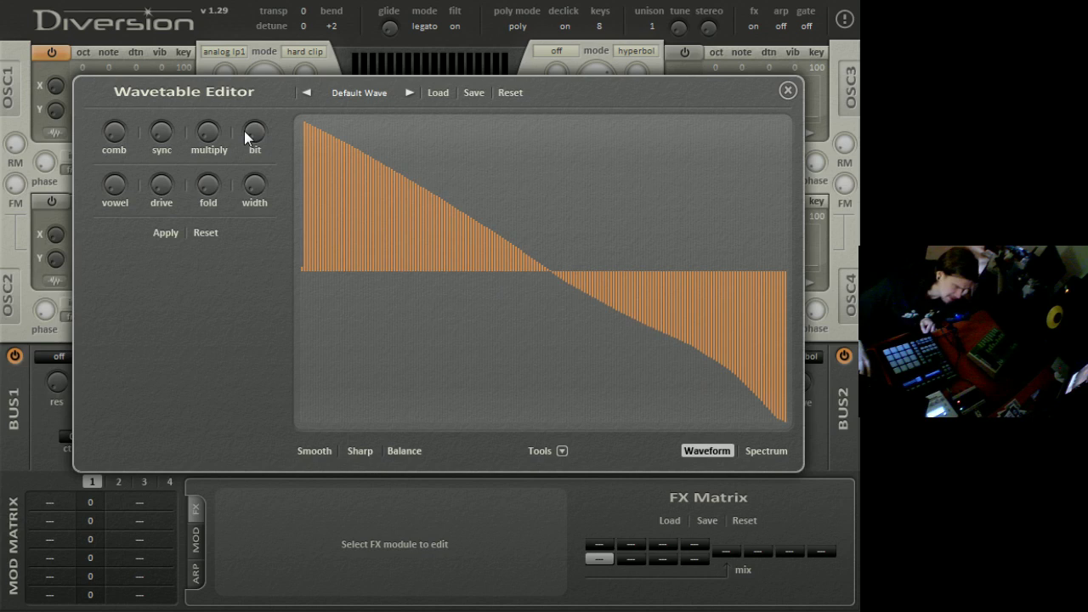
left_click_drag(113, 134, 143, 55)
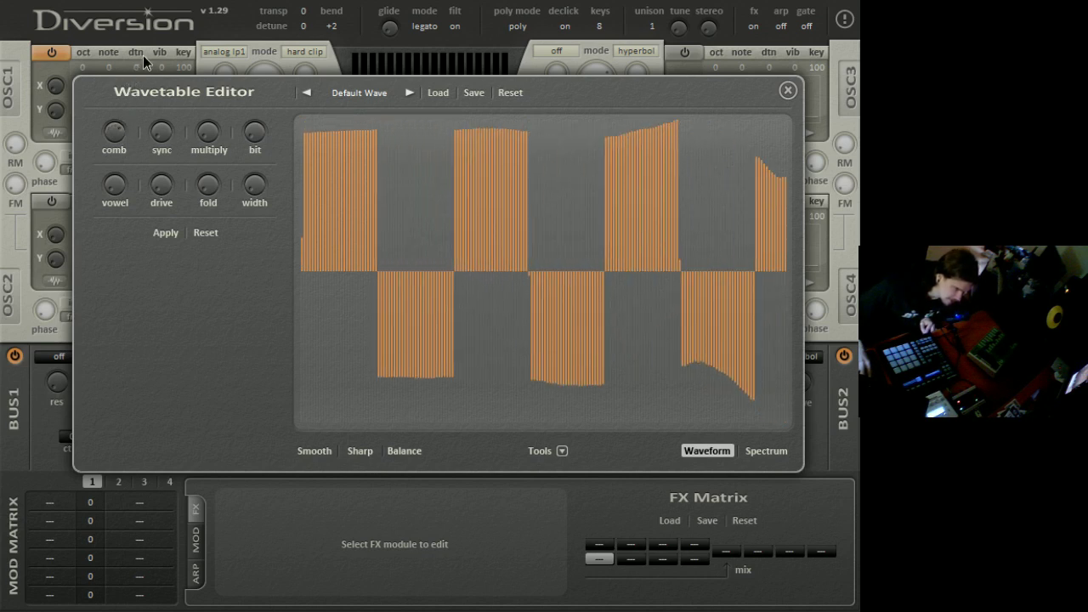
left_click_drag(164, 135, 169, 84)
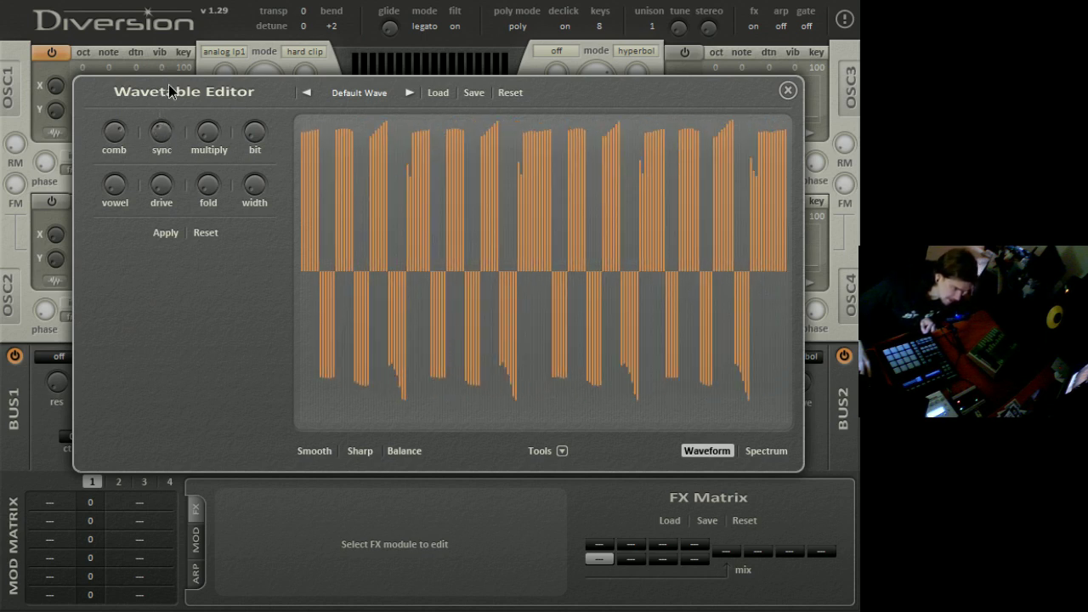
left_click_drag(211, 119, 253, 143)
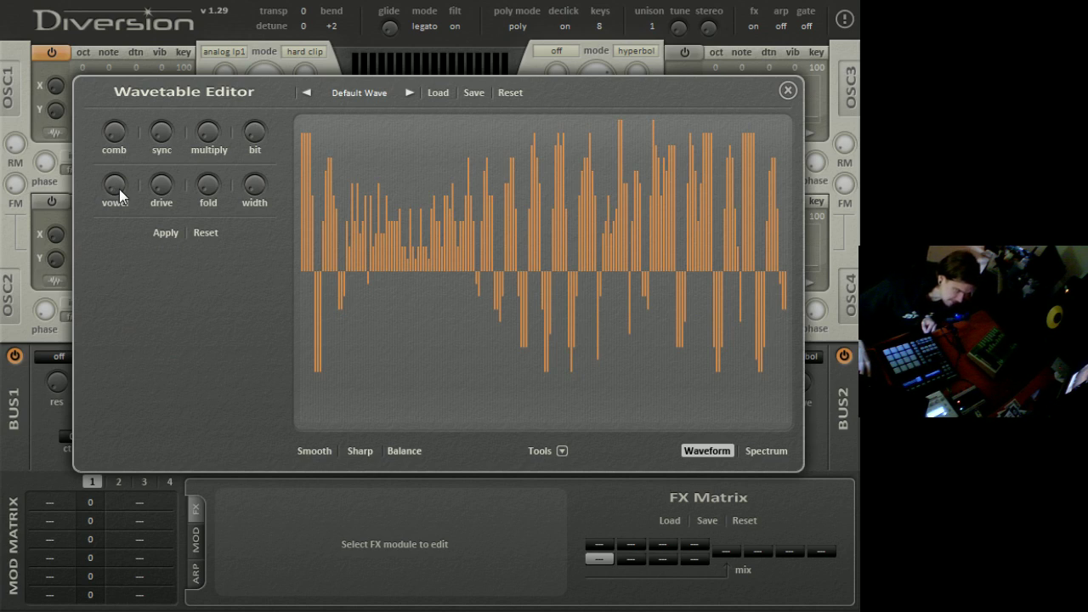
- Warp OSC1's wave further with the vowel, drive and multiply knobs
left_click_drag(117, 188, 175, 231)
mouse_move(167, 194)
left_mouse_down()
mouse_move(162, 176)
mouse_move(169, 183)
left_mouse_up()
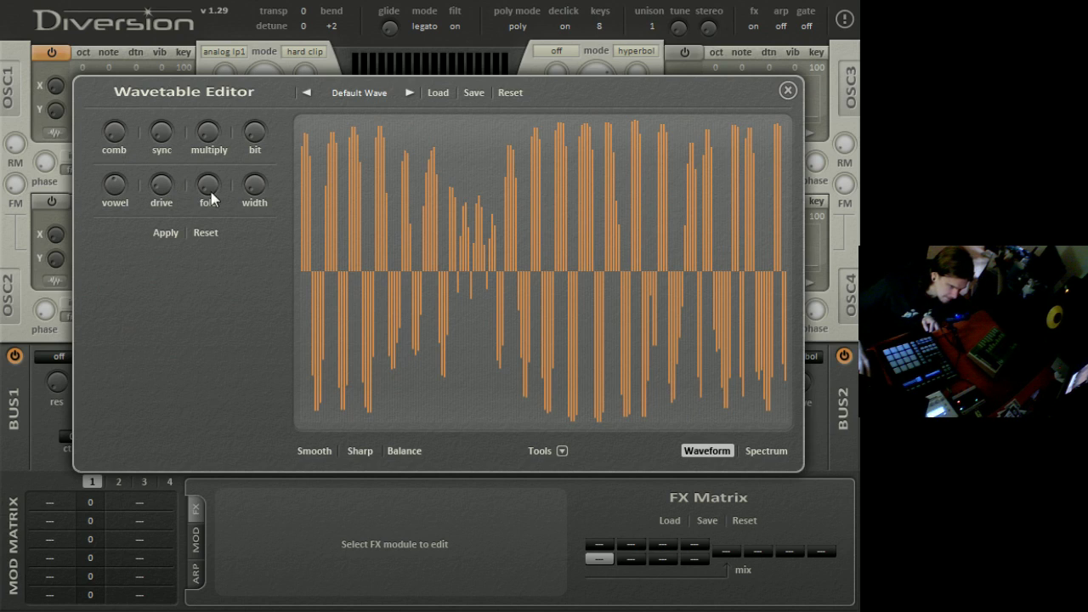
left_click_drag(214, 129, 214, 124)
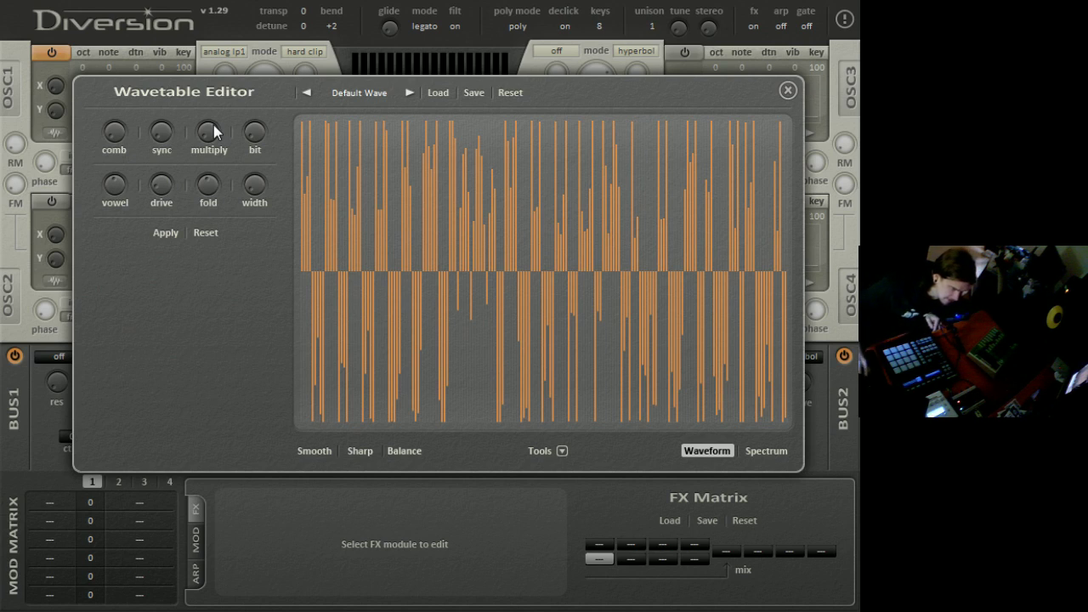
- Draw full positive and full negative sample blocks, then close the Wavetable Editor
left_click_drag(303, 122, 347, 119)
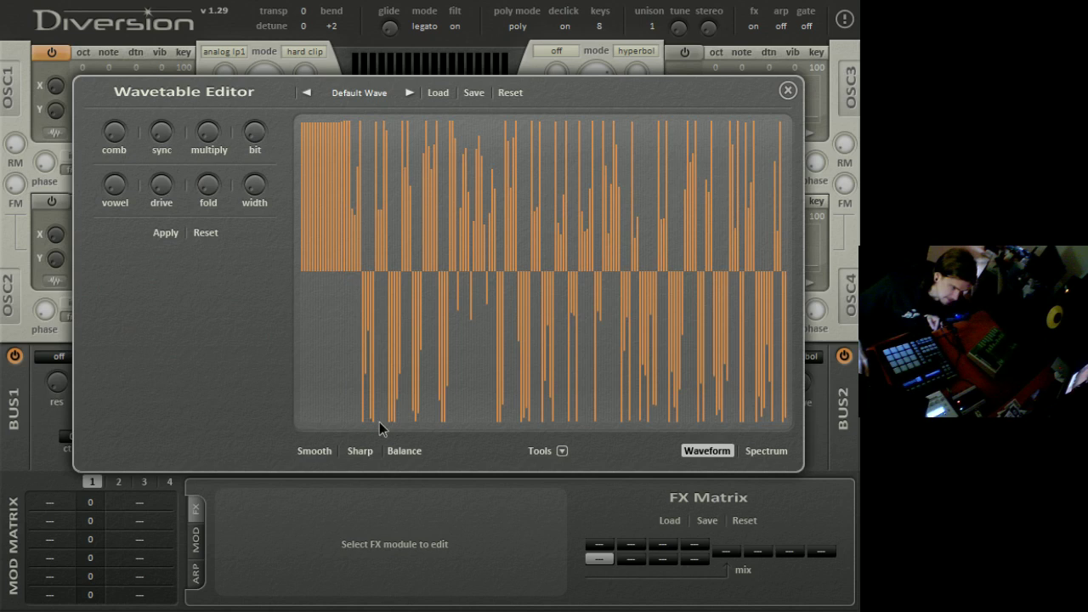
left_click_drag(379, 421, 416, 425)
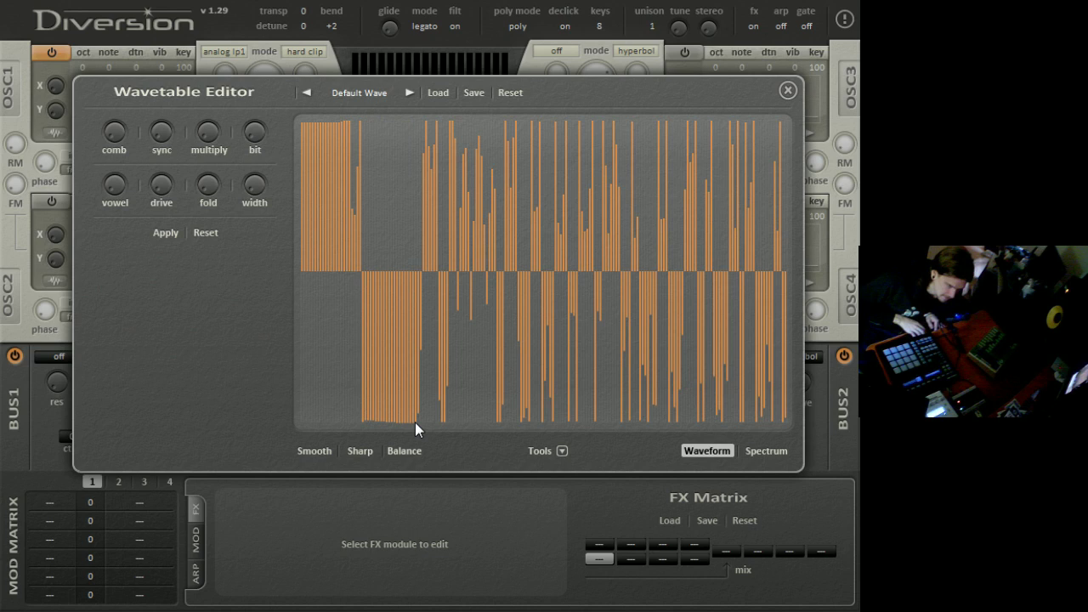
left_click(787, 90)
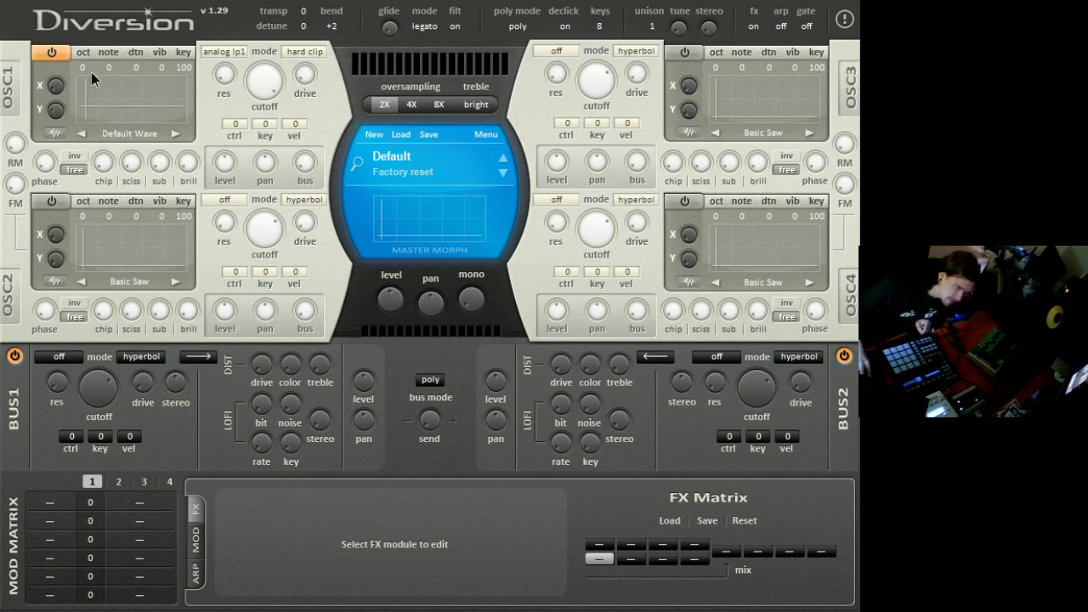
- Browse OSC1's Wavetables > Generated presets and load Fatty 1
left_click(123, 134)
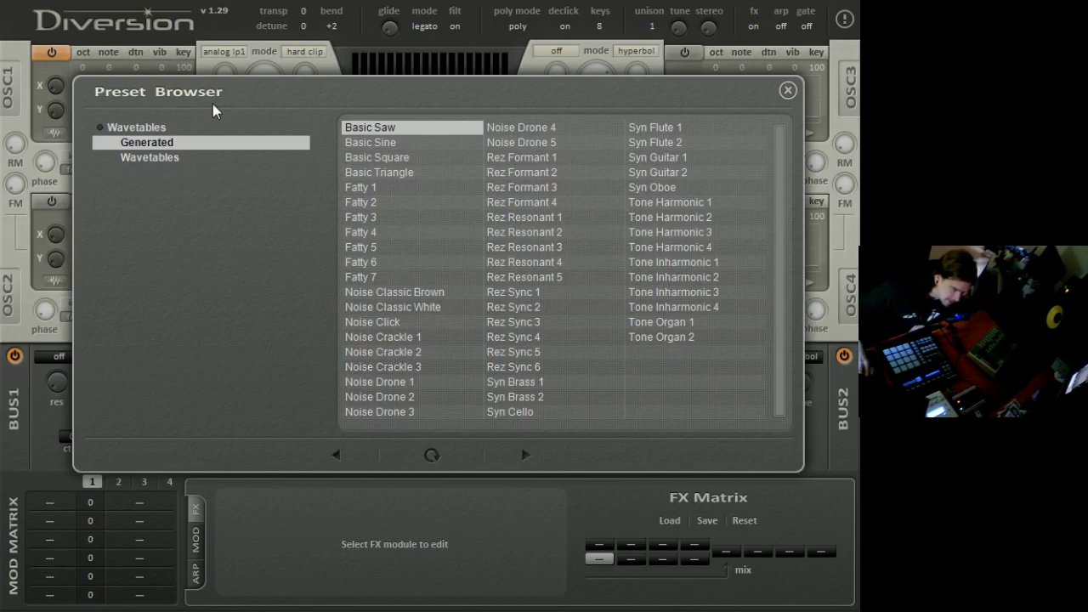
left_click(168, 158)
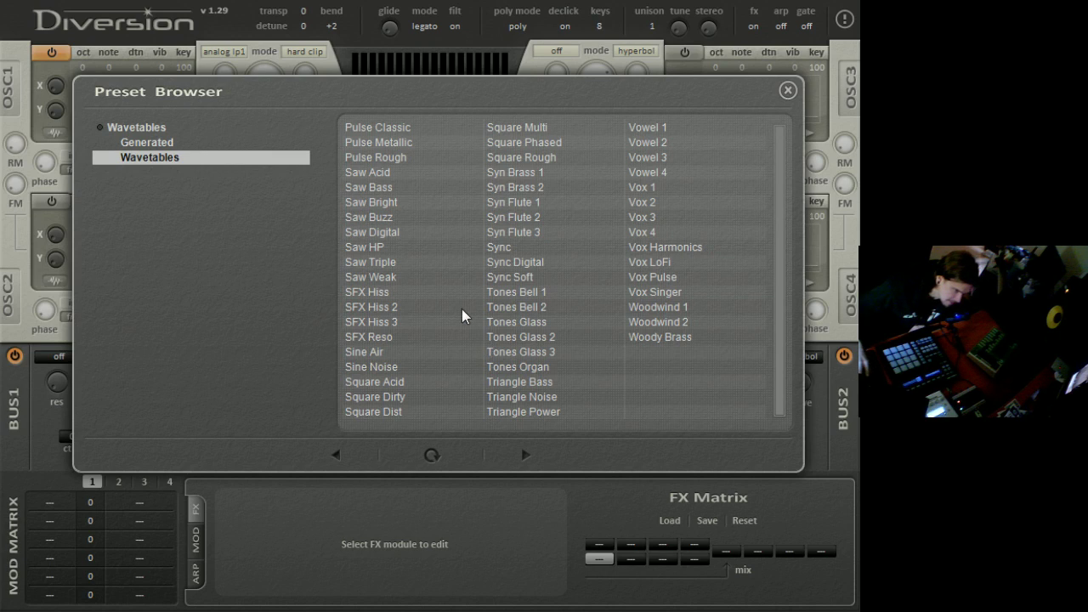
left_click(162, 142)
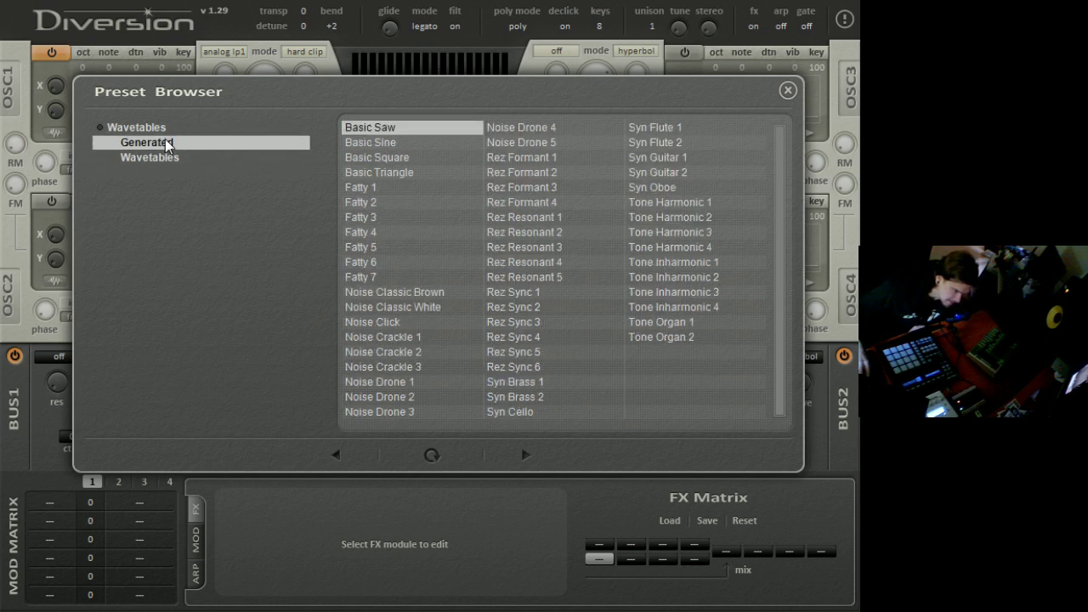
double_click(365, 186)
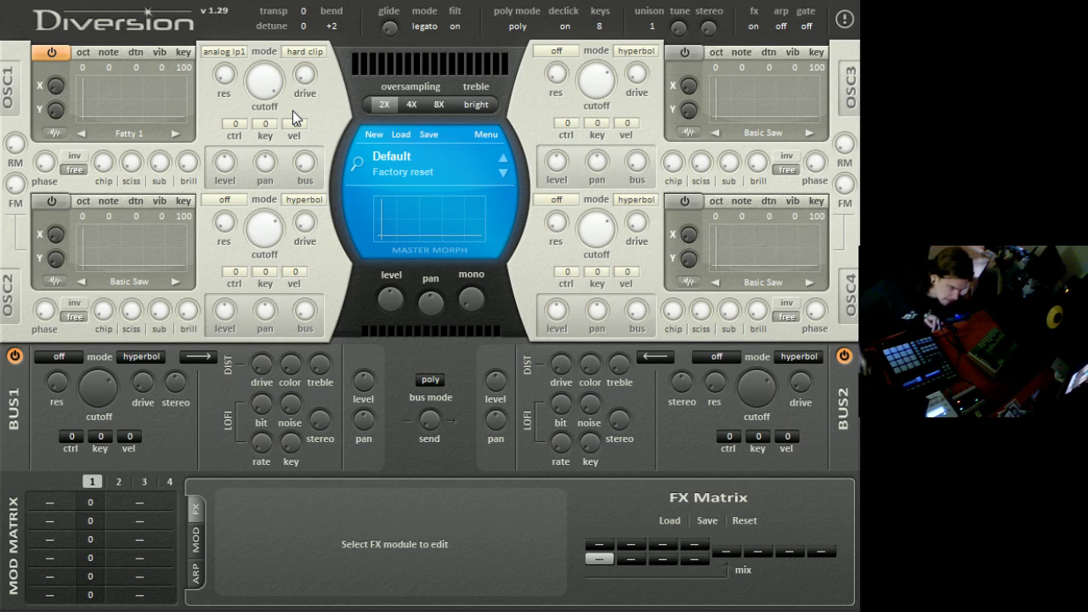
- Step oscillator 1's wavetable forward from Fatty 1 to Fatty 4
mouse_move(286, 97)
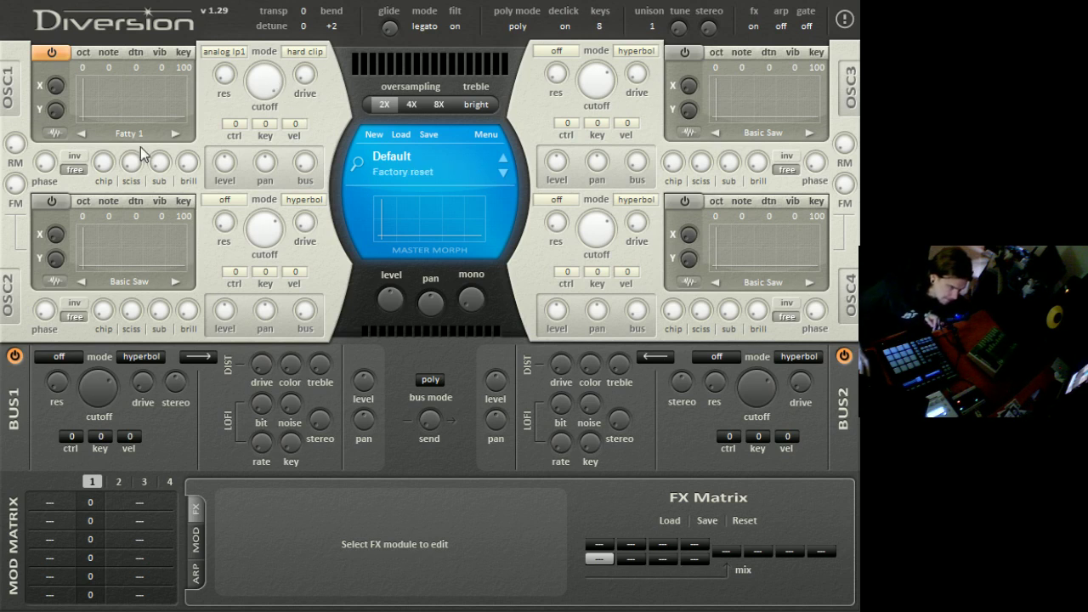
left_click(175, 134)
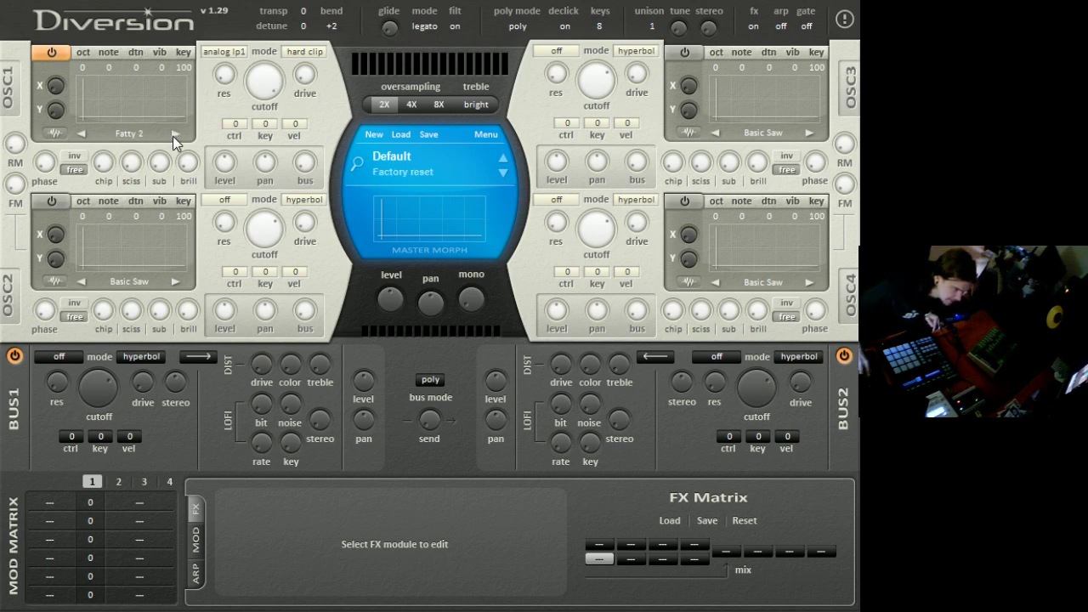
left_click(174, 134)
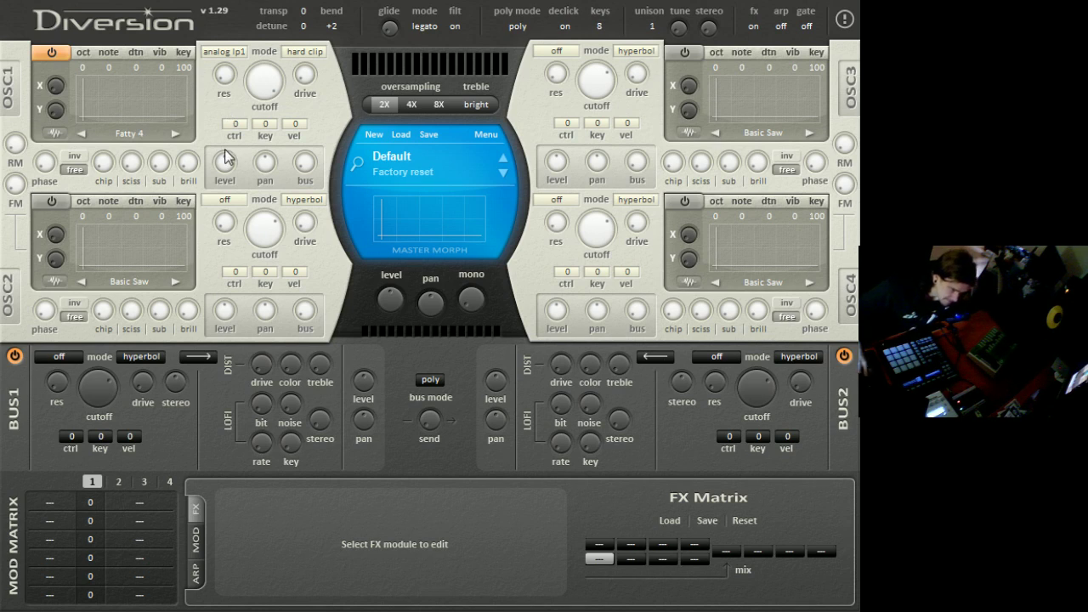
- Raise oscillator 1's sub amount to about 75% and try out its chip amount
left_click_drag(164, 172, 162, 130)
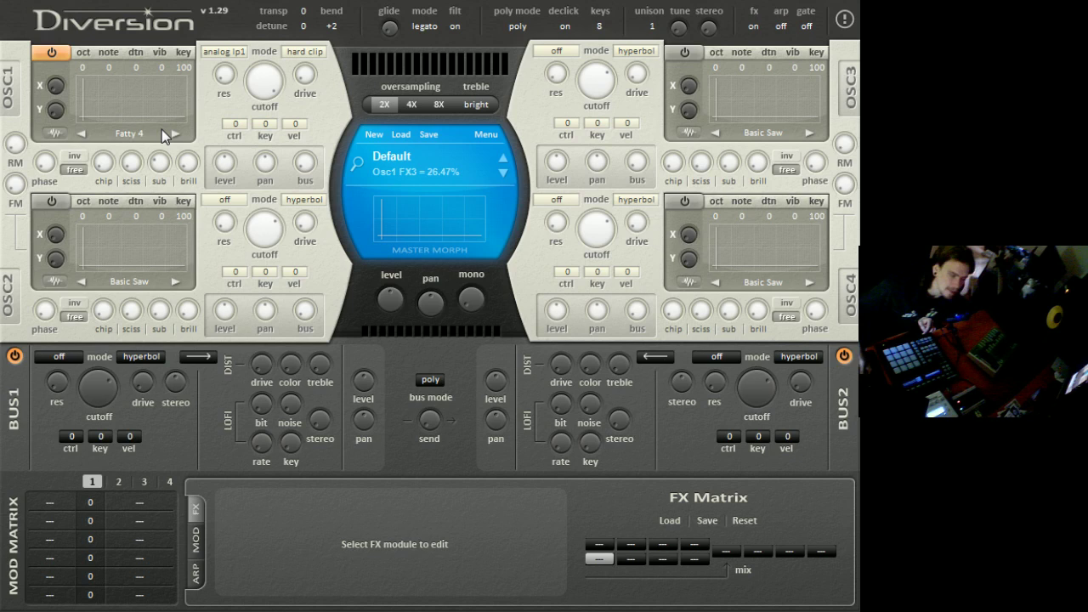
left_click_drag(161, 162, 183, 90)
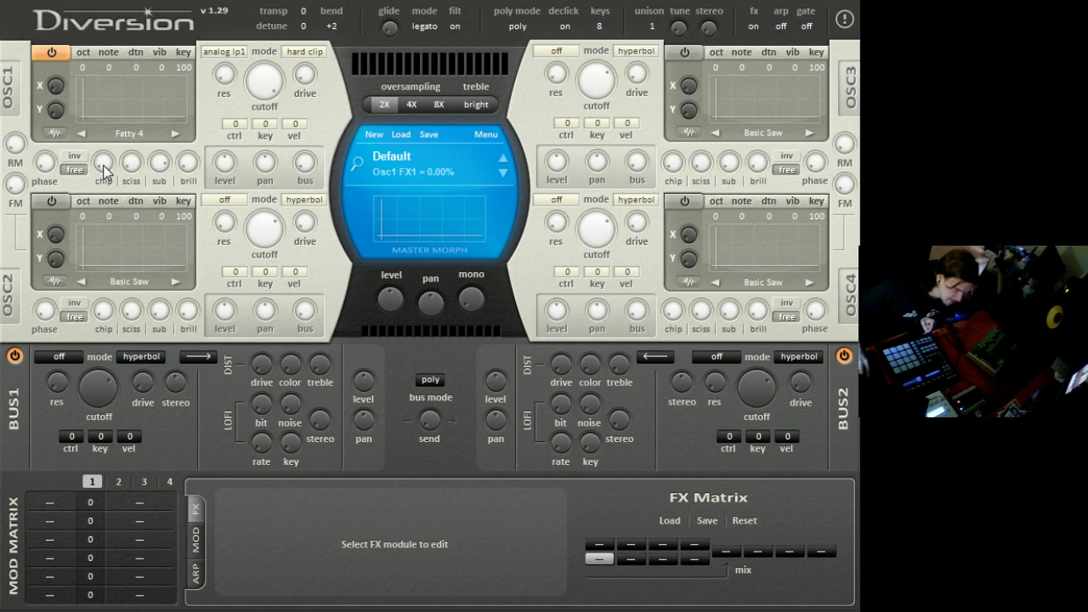
left_click_drag(105, 170, 121, 90)
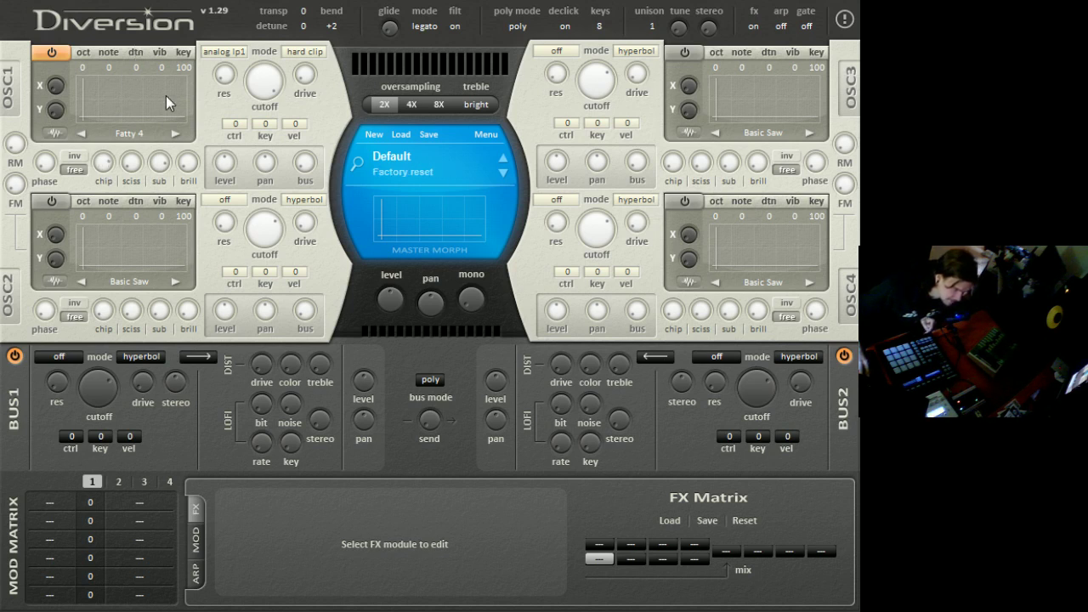
mouse_move(556, 90)
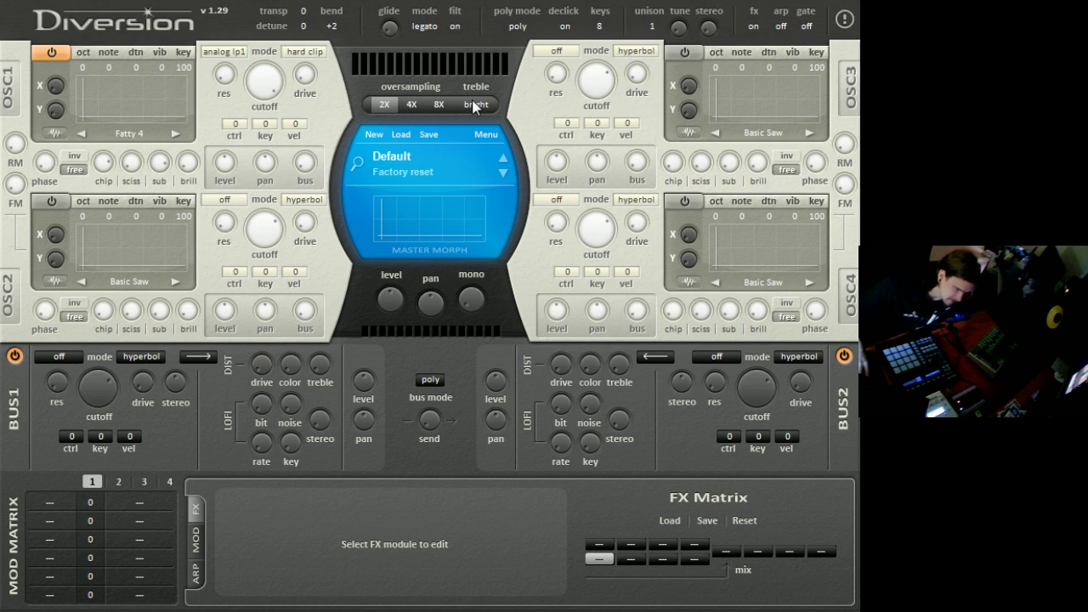
left_click(475, 104)
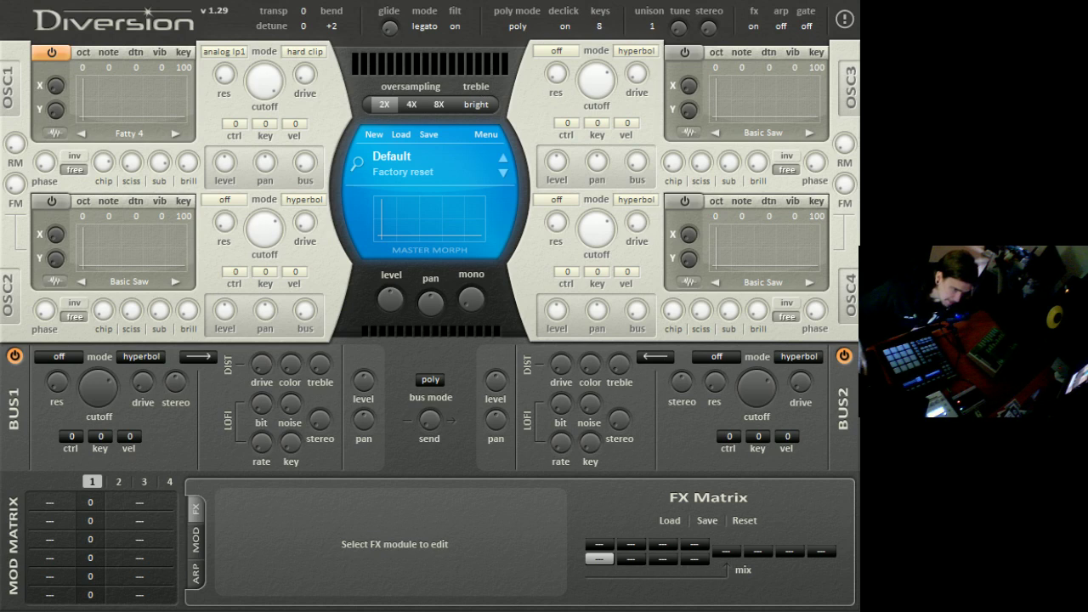
- Try 8 unison voices, then settle on 2 voices
left_click(651, 26)
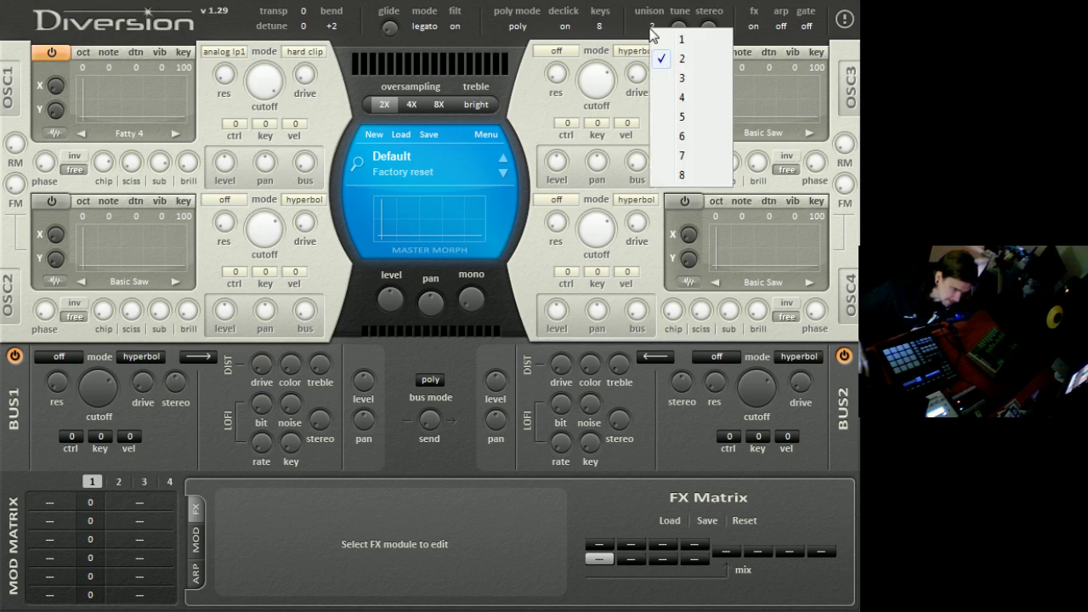
left_click(719, 176)
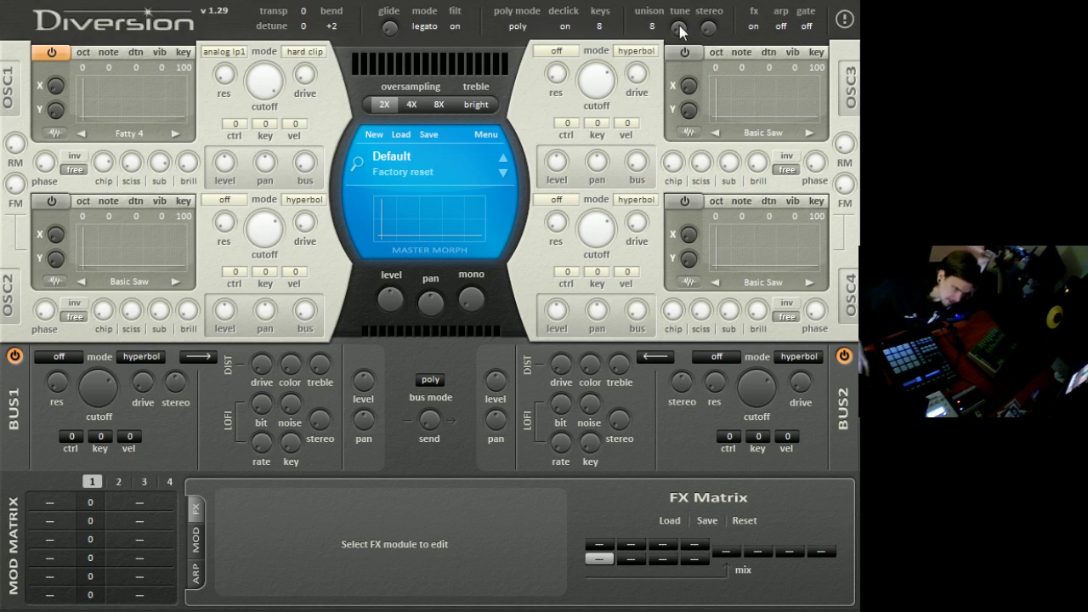
mouse_move(687, 35)
left_click(651, 28)
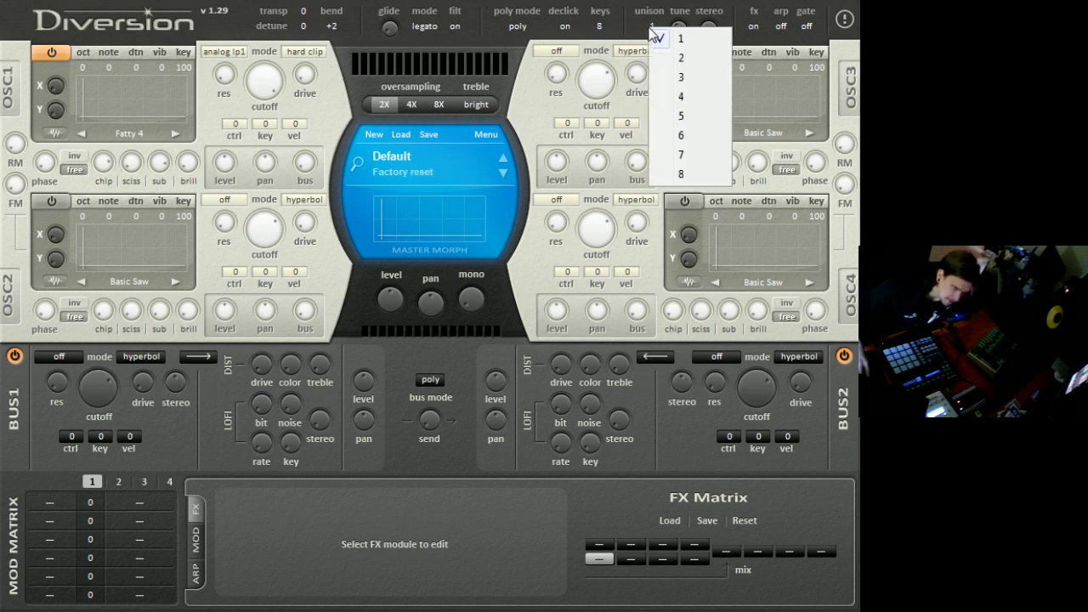
left_click(681, 59)
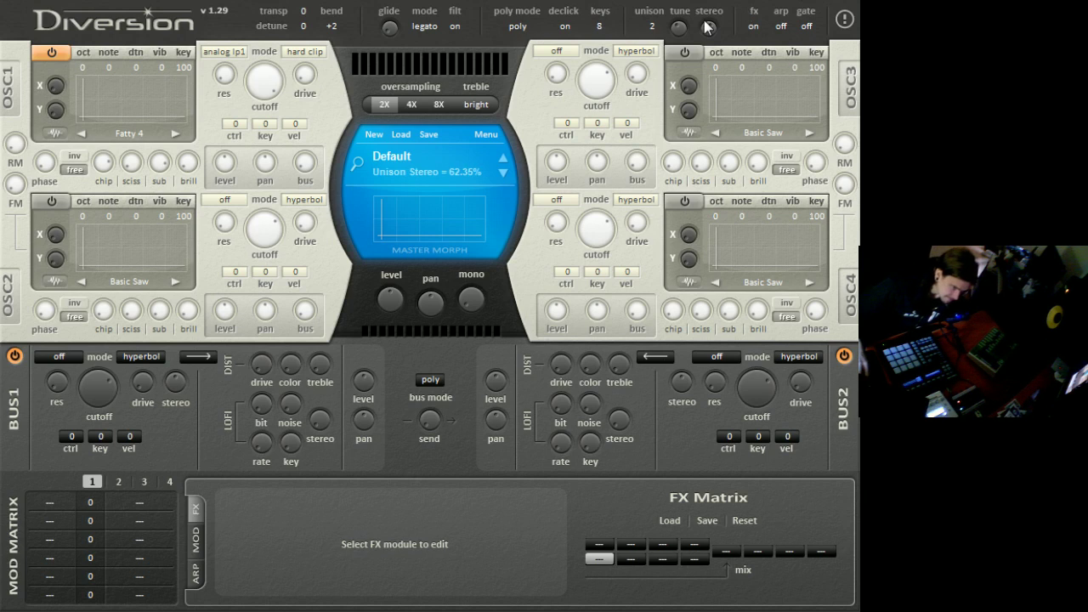
- Check the declick and FX slot options without changing them, then show the MOD page
left_click(567, 32)
left_click(578, 7)
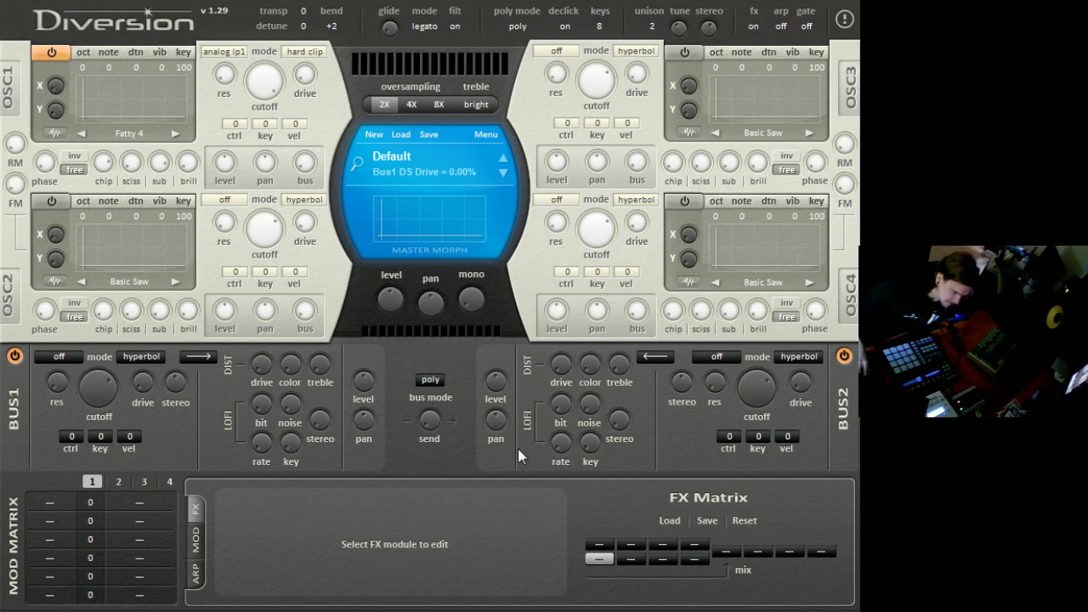
left_click(725, 552)
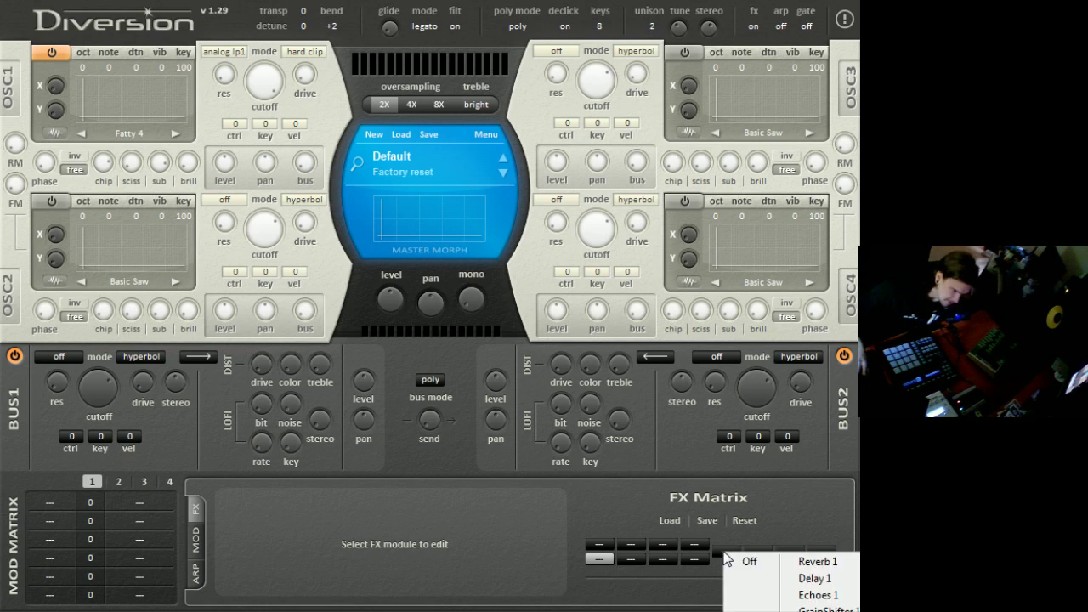
left_click(740, 561)
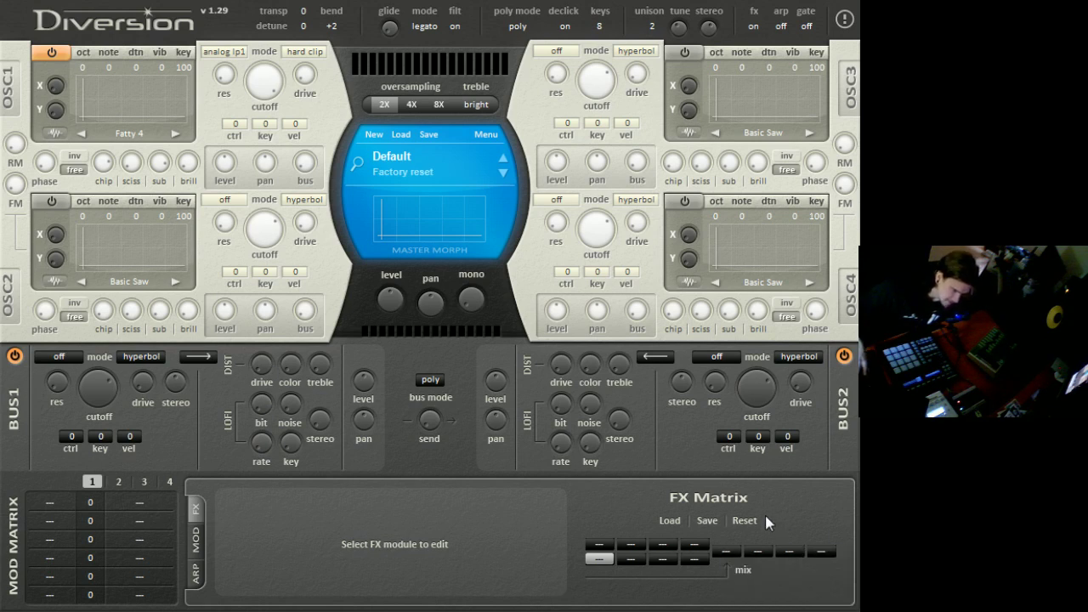
left_click(196, 537)
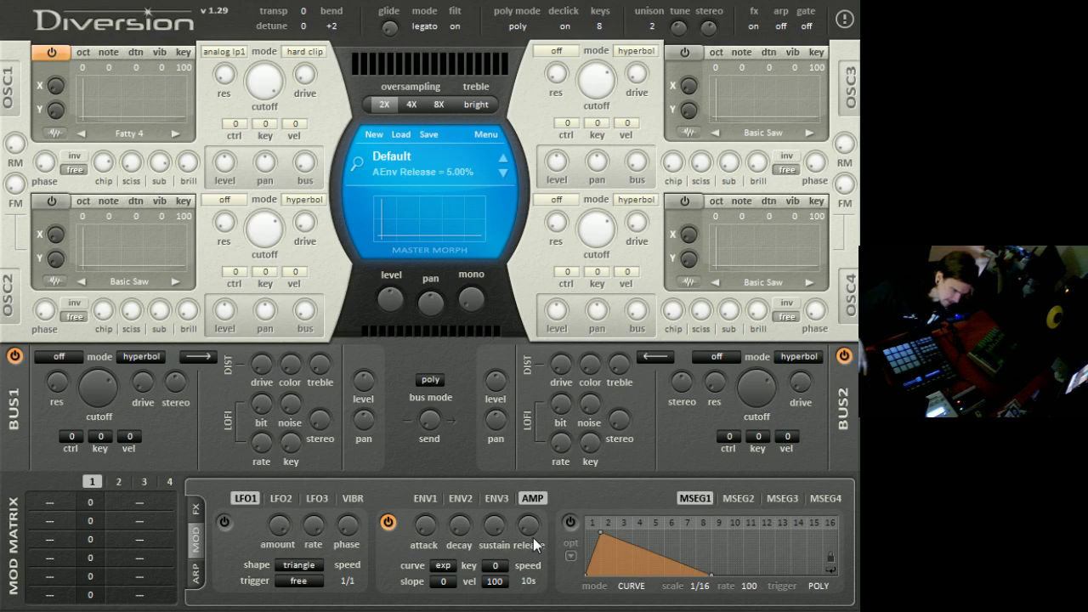
- Look at the ENV1 and AMP envelopes, then power on MSEG1
left_click(437, 500)
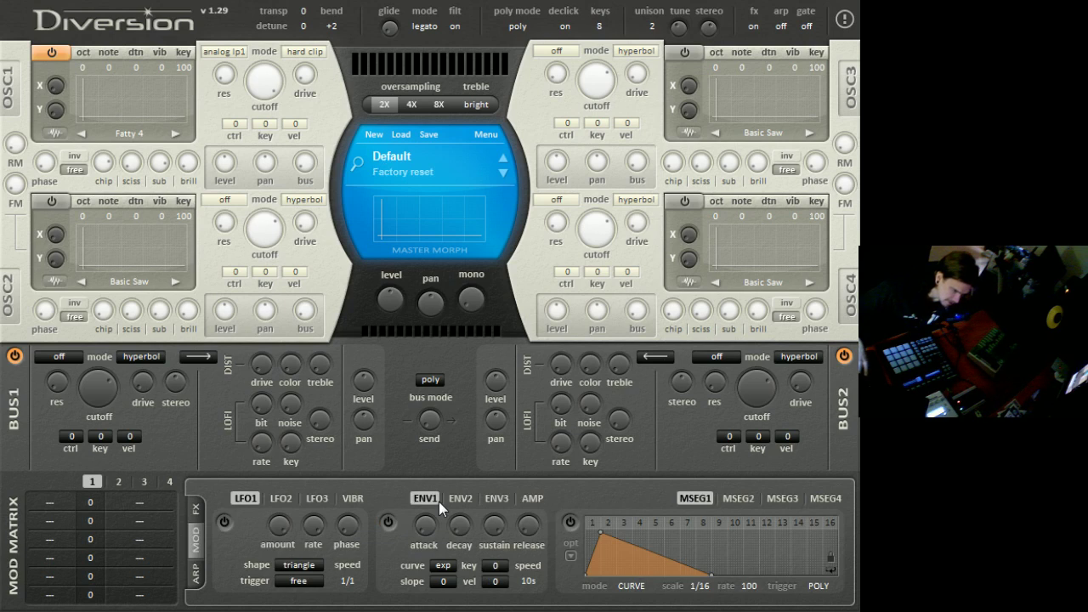
left_click(531, 499)
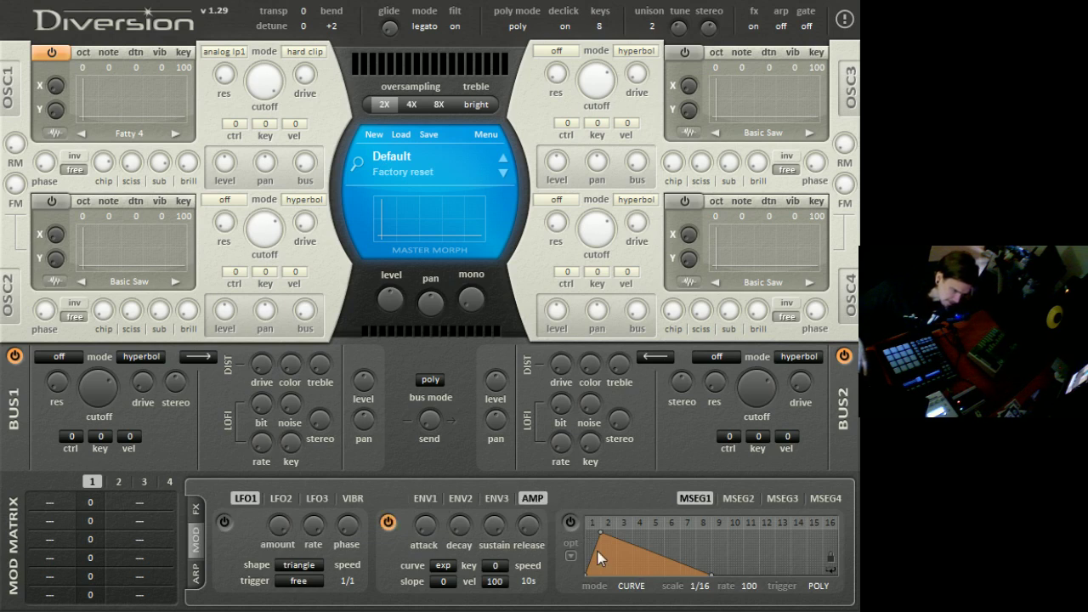
left_click(575, 525)
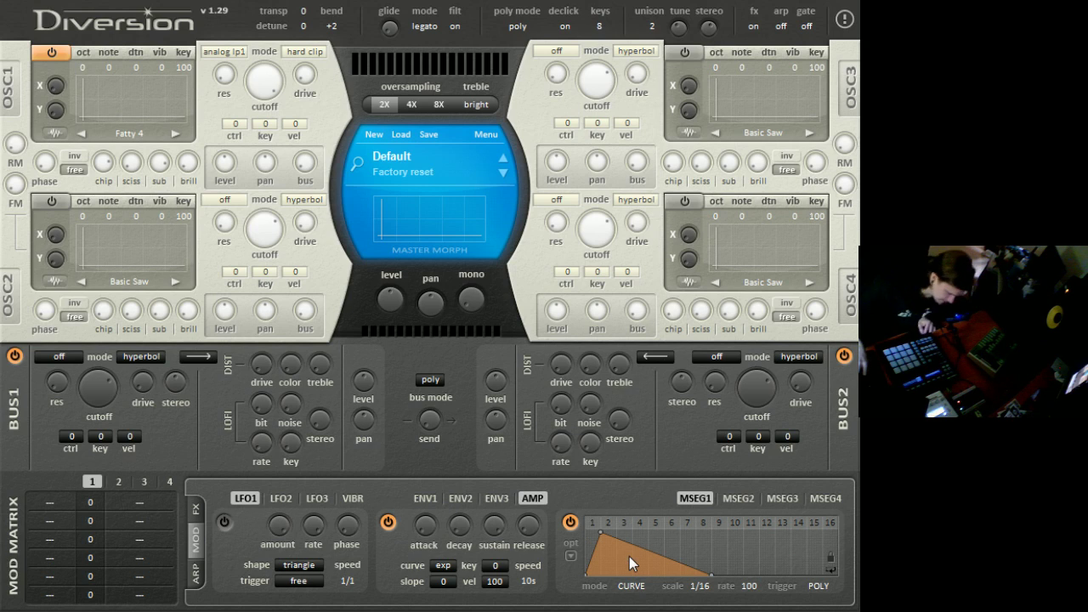
- Move MSEG1's peak to step 2, forming a triangle that falls to zero near step 9
right_click(268, 232)
mouse_move(308, 239)
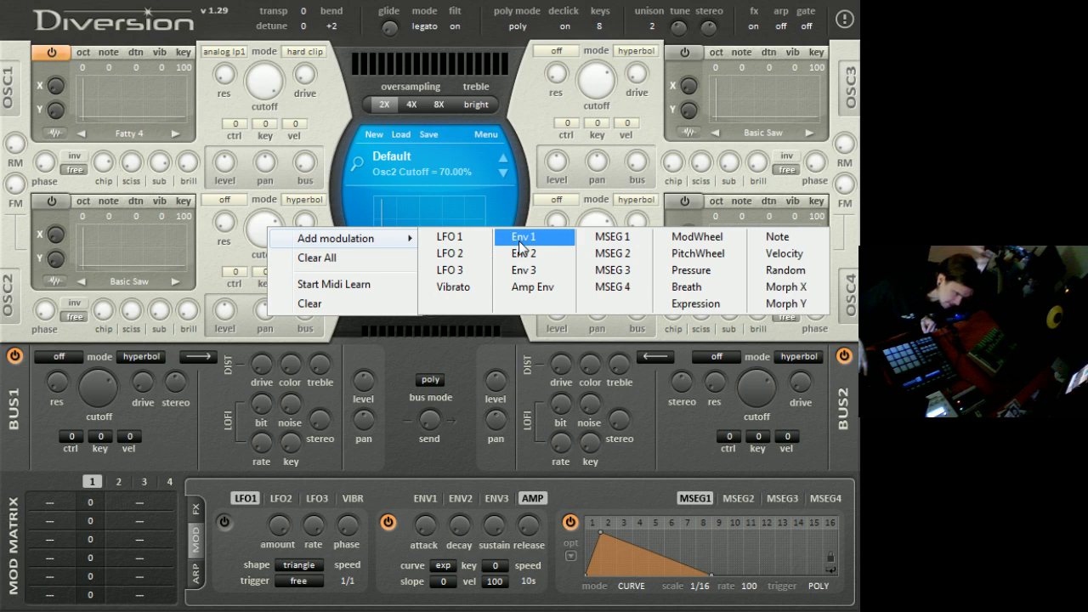
left_click(390, 349)
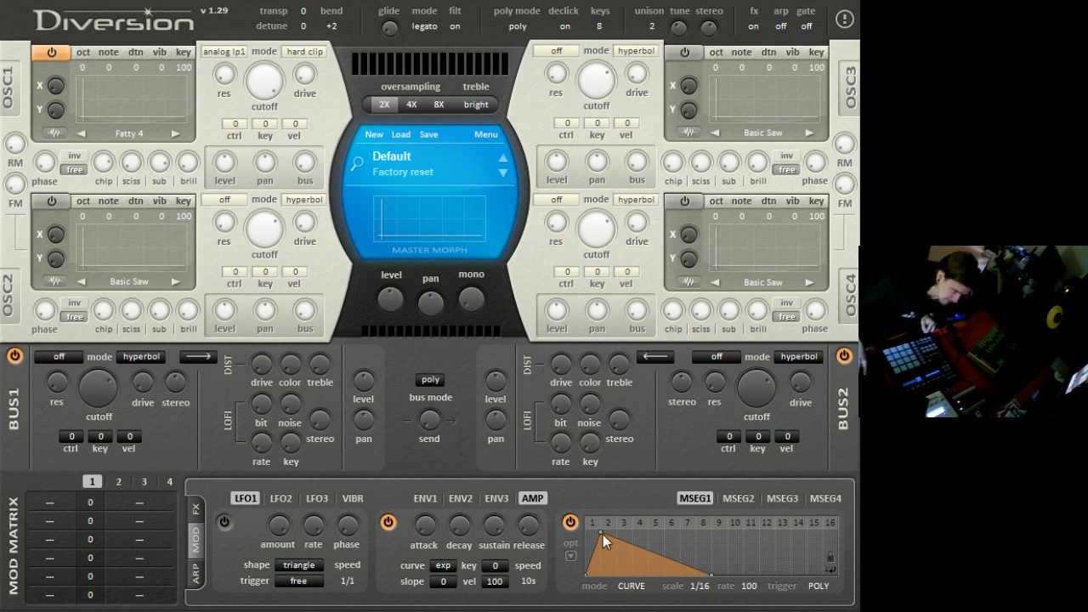
mouse_move(602, 535)
left_mouse_down()
mouse_move(586, 533)
mouse_move(645, 531)
mouse_move(595, 532)
mouse_move(619, 533)
left_mouse_up()
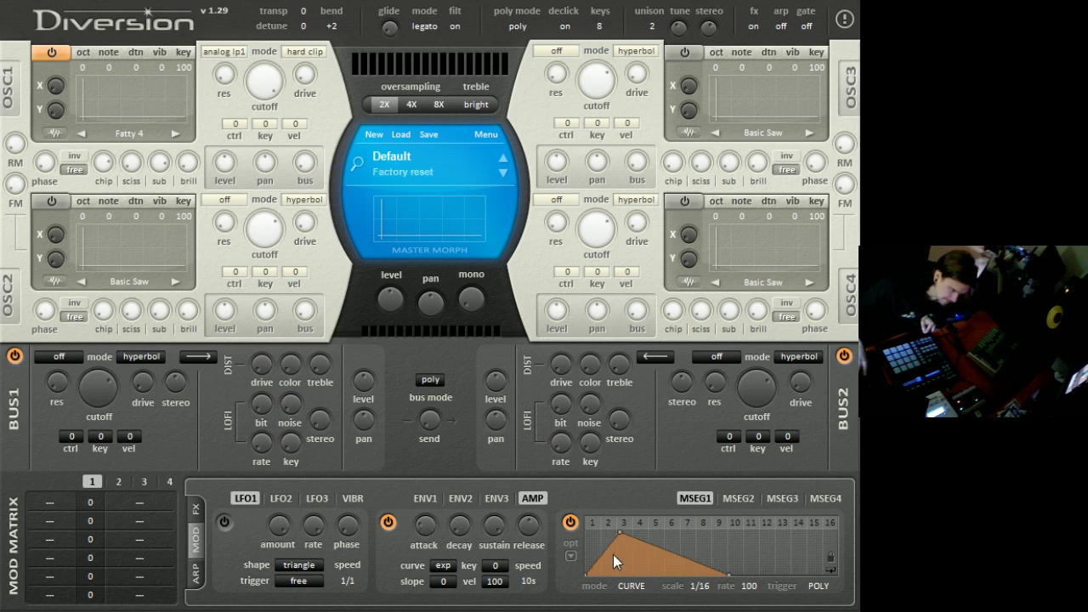
left_click_drag(625, 533, 609, 532)
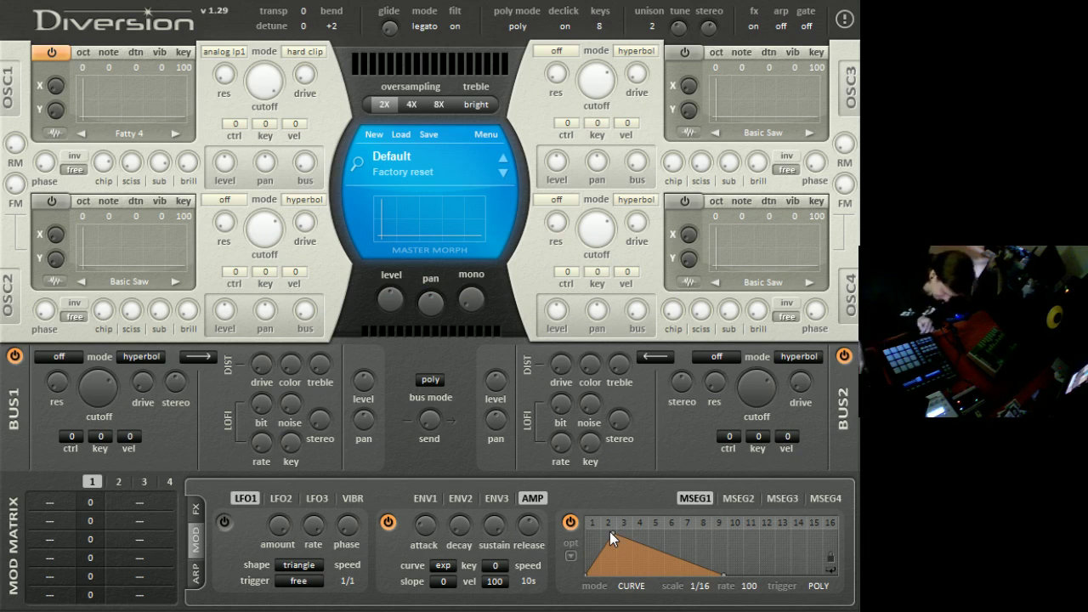
- Pick Basic Saw for oscillator 1 in the Preset Browser and close the browser
left_click(124, 134)
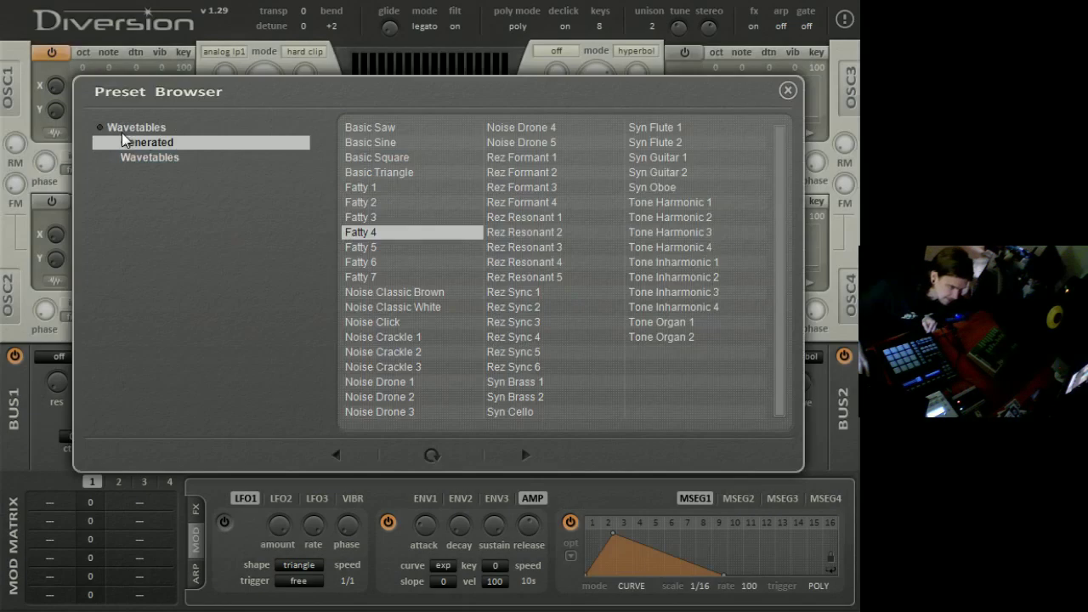
left_click(378, 129)
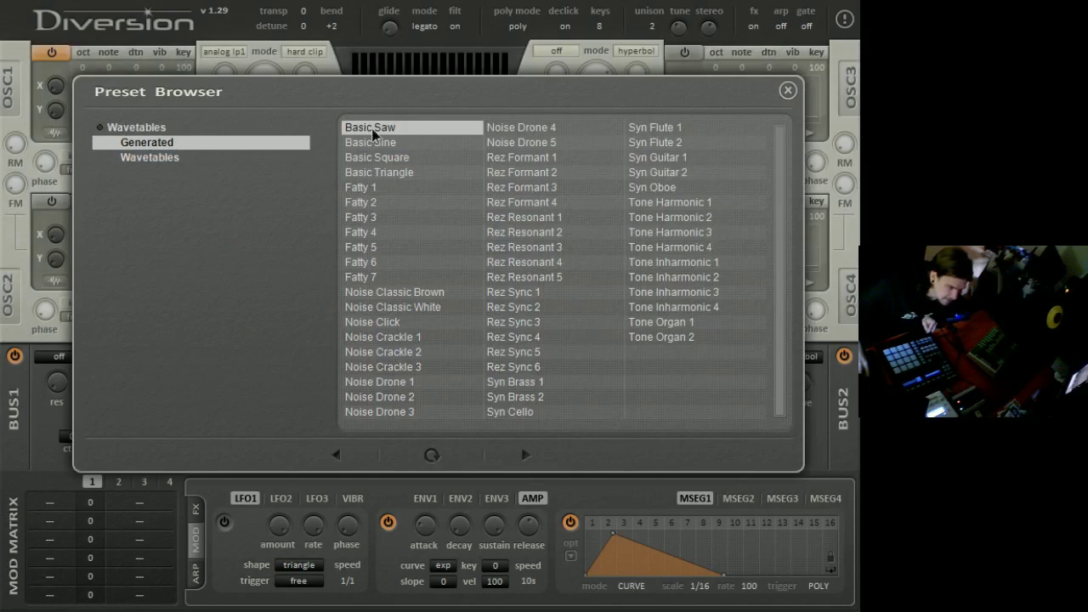
left_click(788, 90)
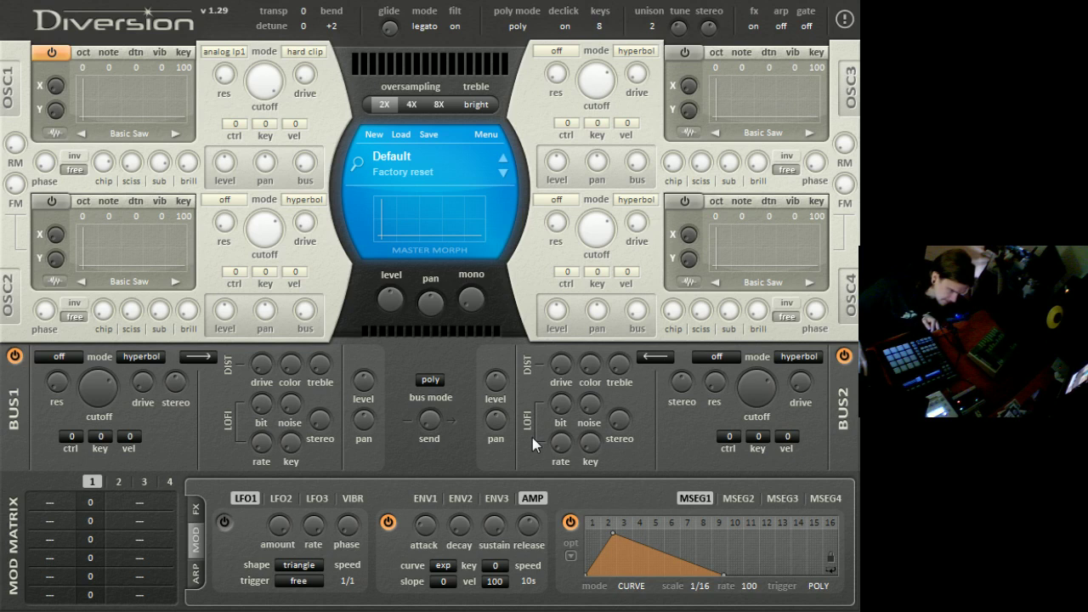
- Switch on the Gate module on the gate/arp page, running 16 steps at 1/32 speed
left_click(196, 576)
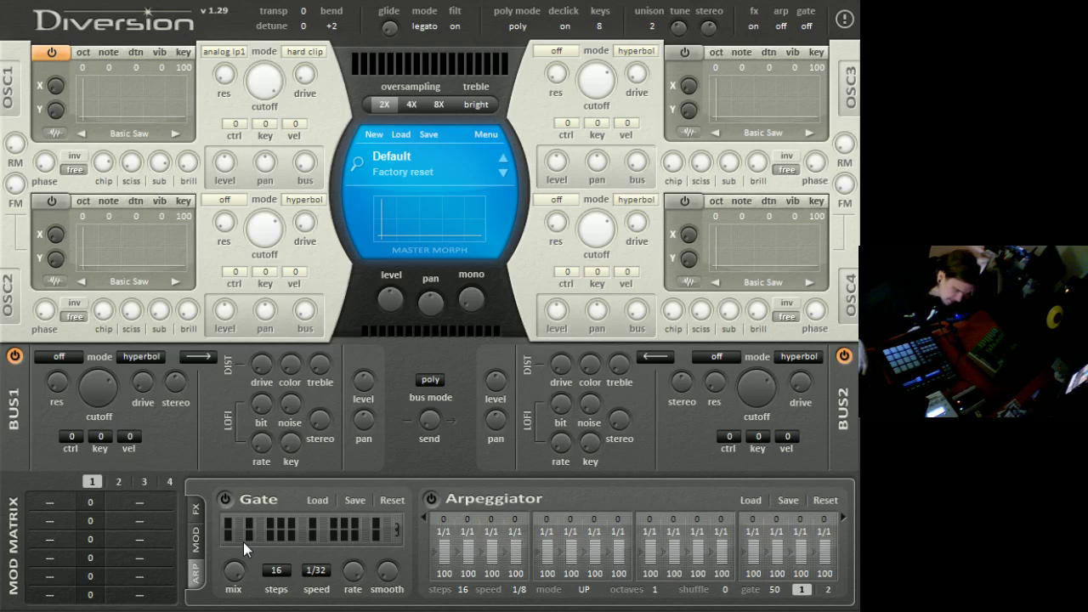
left_click(231, 504)
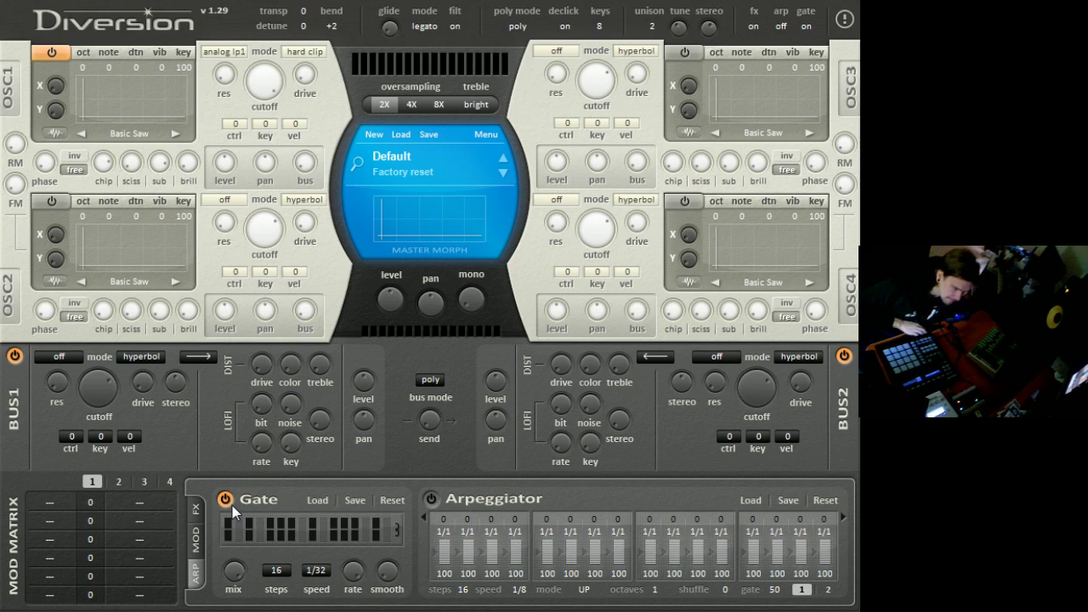
- Put Delay 1 in the first FX Matrix slot and Reverb 1 in the next
left_click(197, 538)
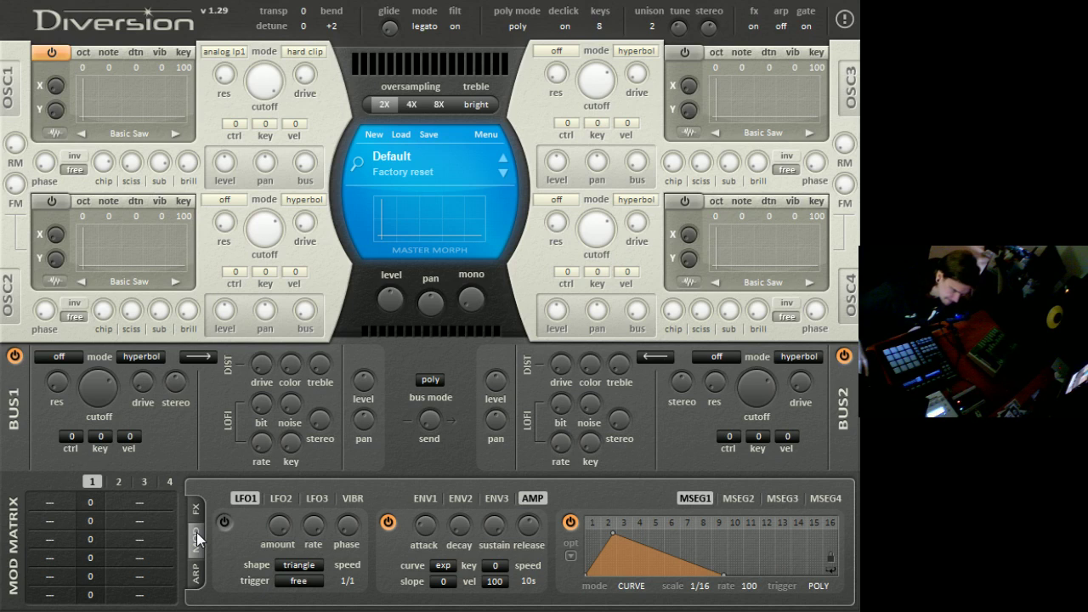
left_click(195, 508)
left_click(730, 551)
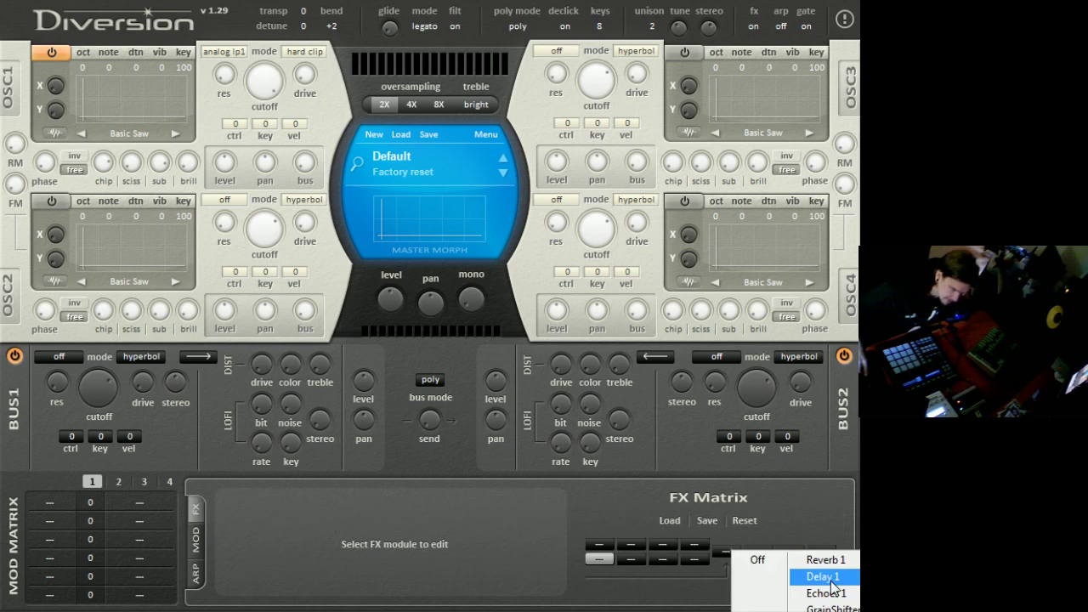
left_click(828, 578)
left_click(758, 552)
left_click(798, 568)
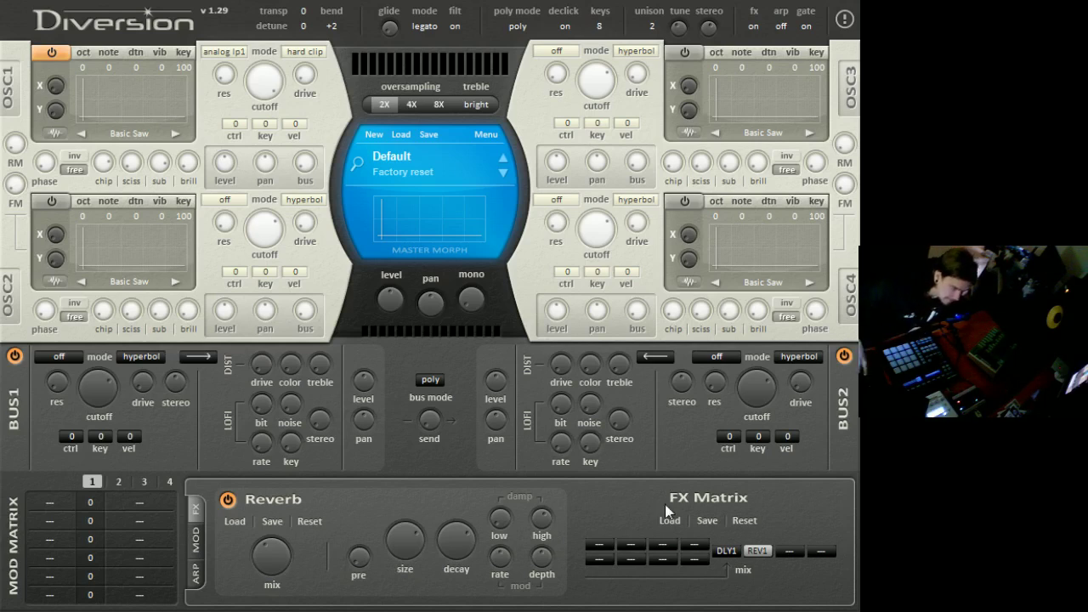
- Raise oscillator 1's filter resonance to about 29% and open up its cutoff
mouse_move(266, 179)
mouse_move(268, 81)
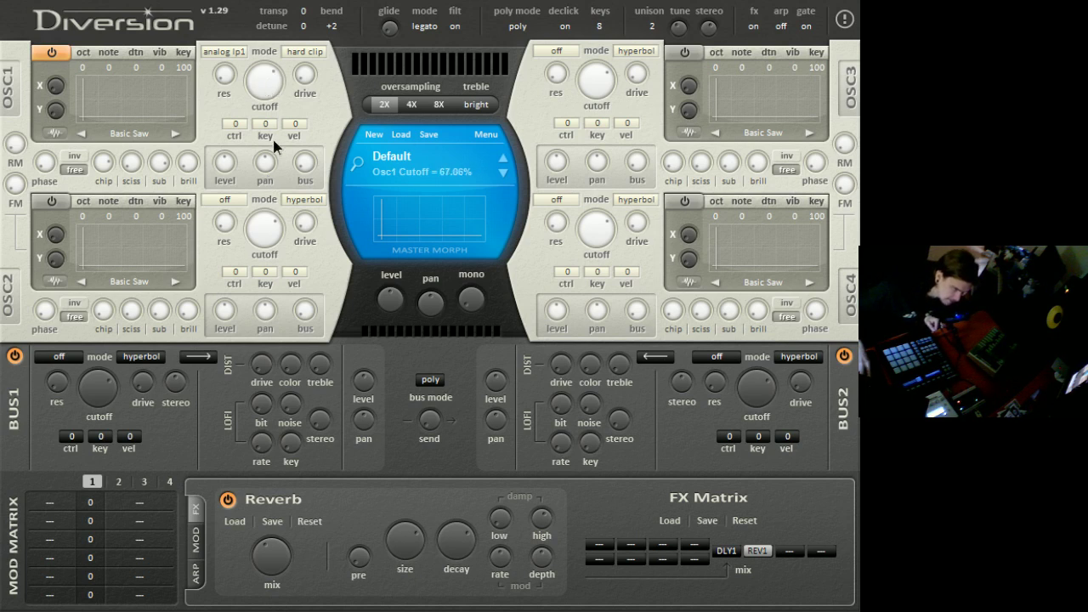
mouse_move(226, 79)
left_click_drag(226, 78, 280, 53)
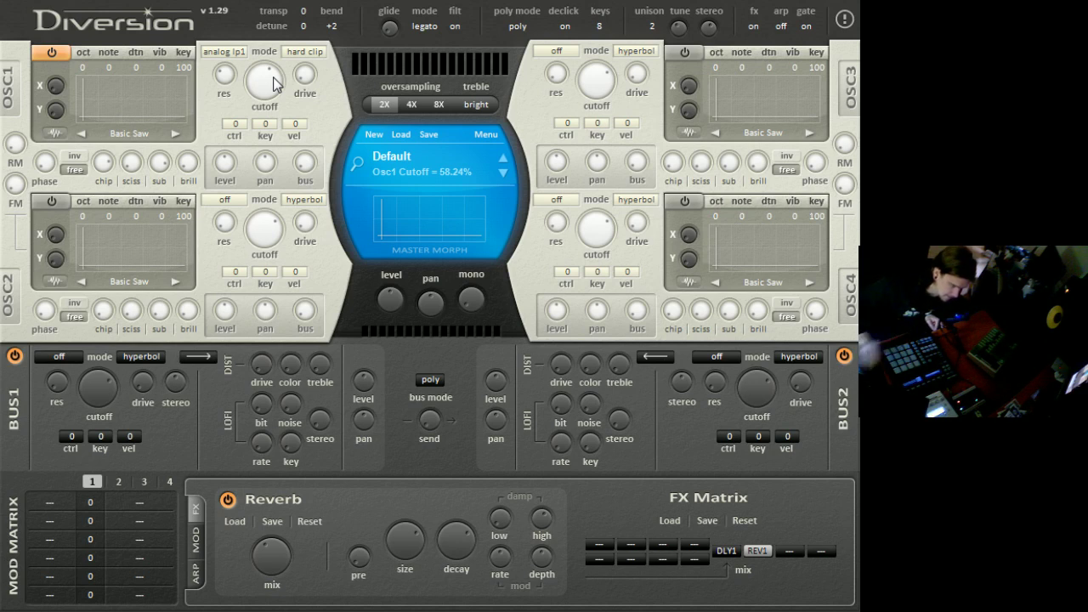
mouse_move(271, 73)
left_mouse_down()
mouse_move(287, 70)
mouse_move(283, 61)
left_mouse_up()
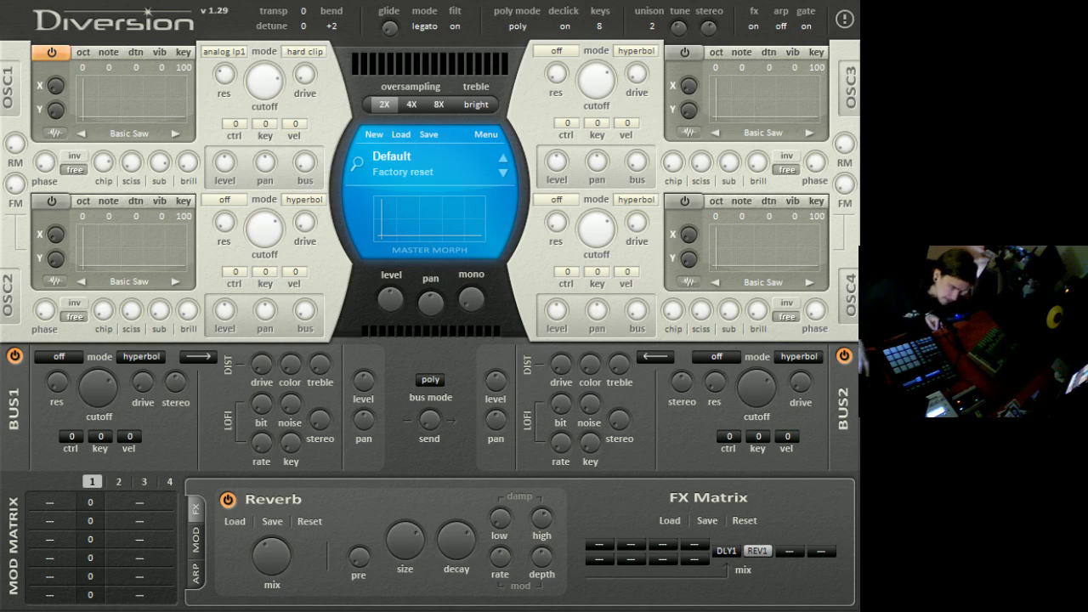
left_click(651, 28)
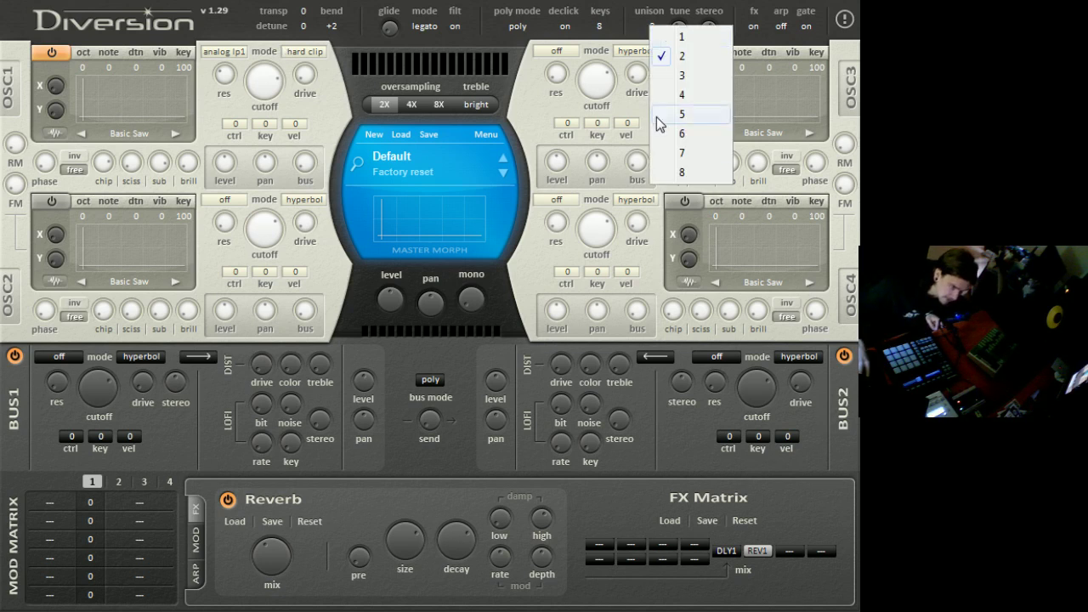
left_click(673, 156)
left_click(440, 109)
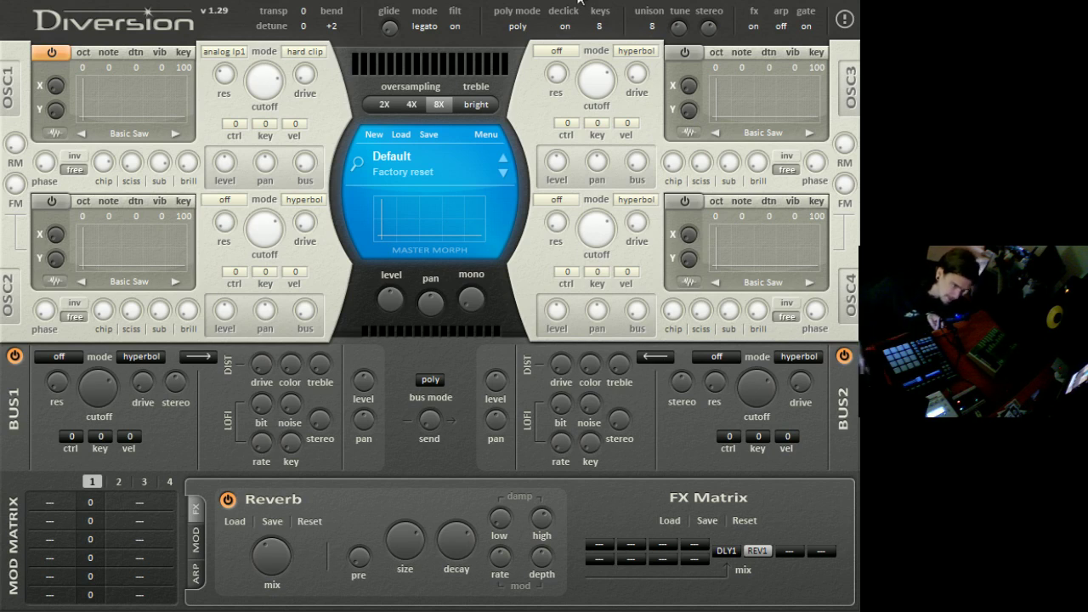
left_click(654, 26)
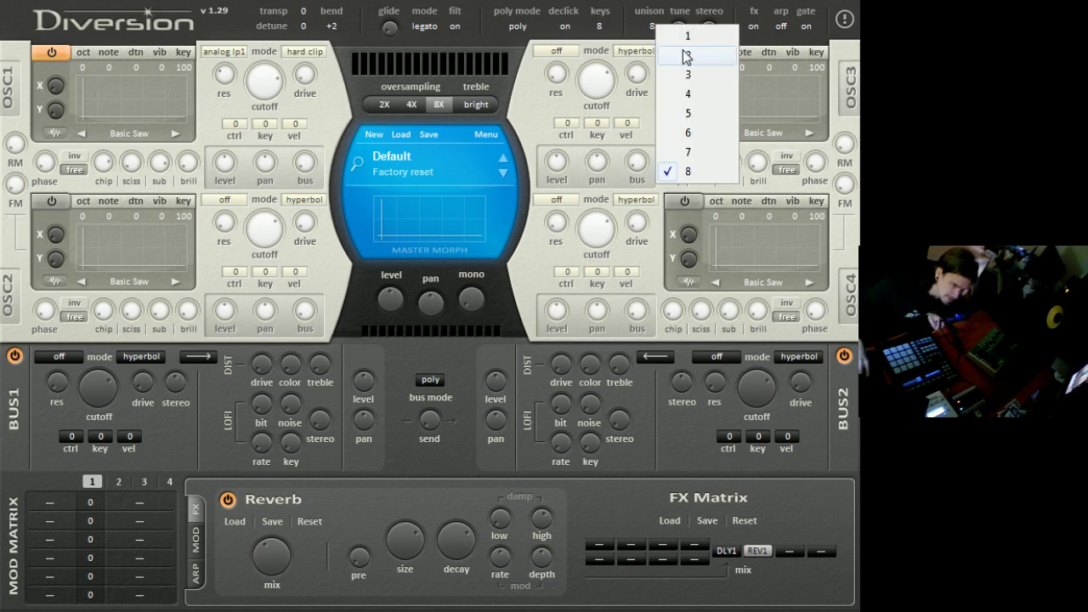
left_click(709, 95)
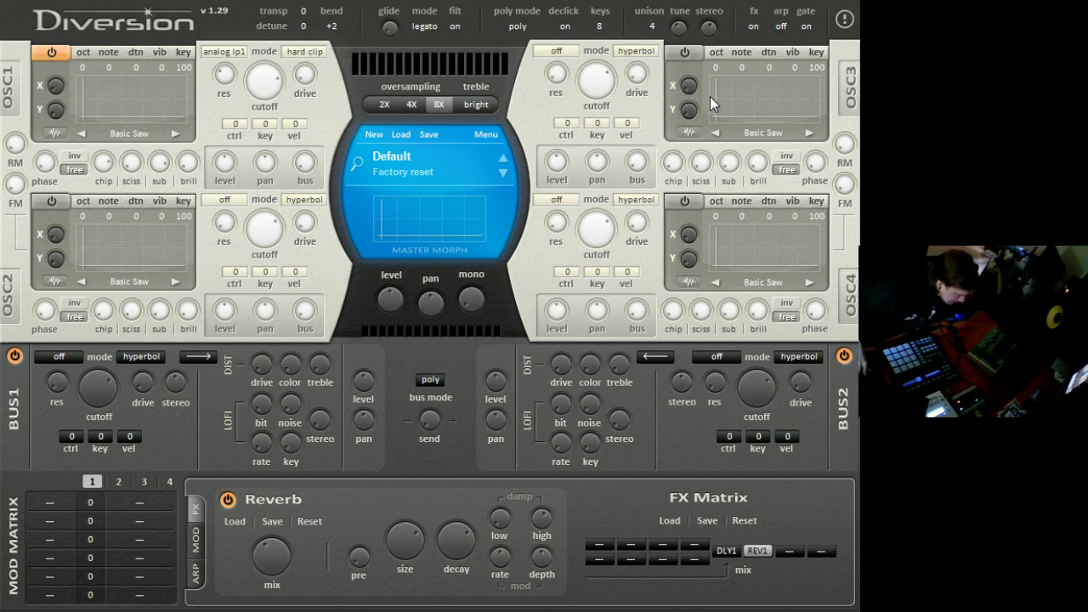
left_click(654, 28)
left_click(382, 103)
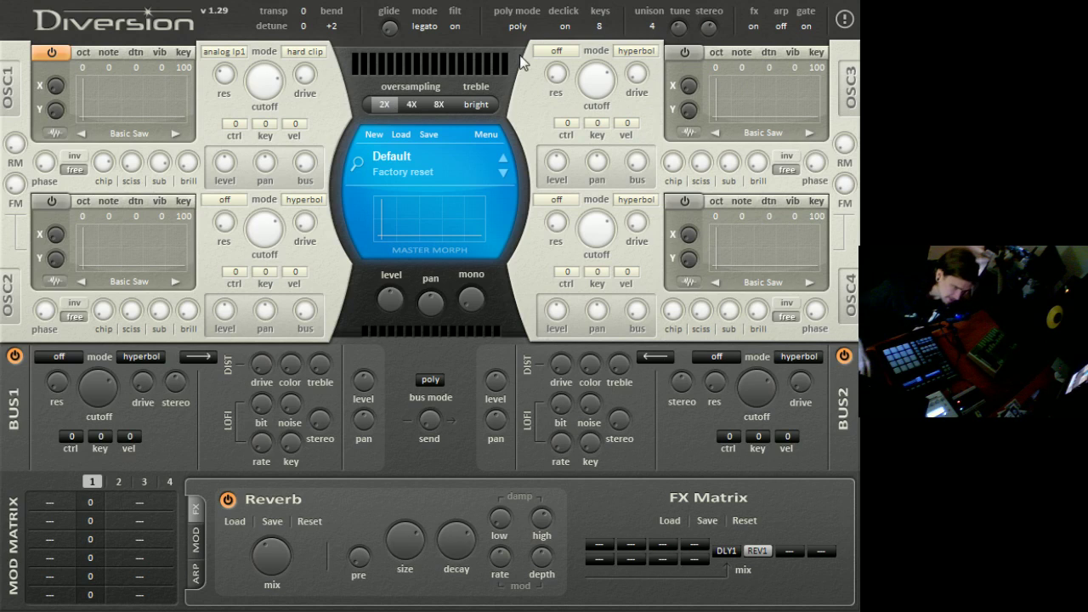
left_click(651, 29)
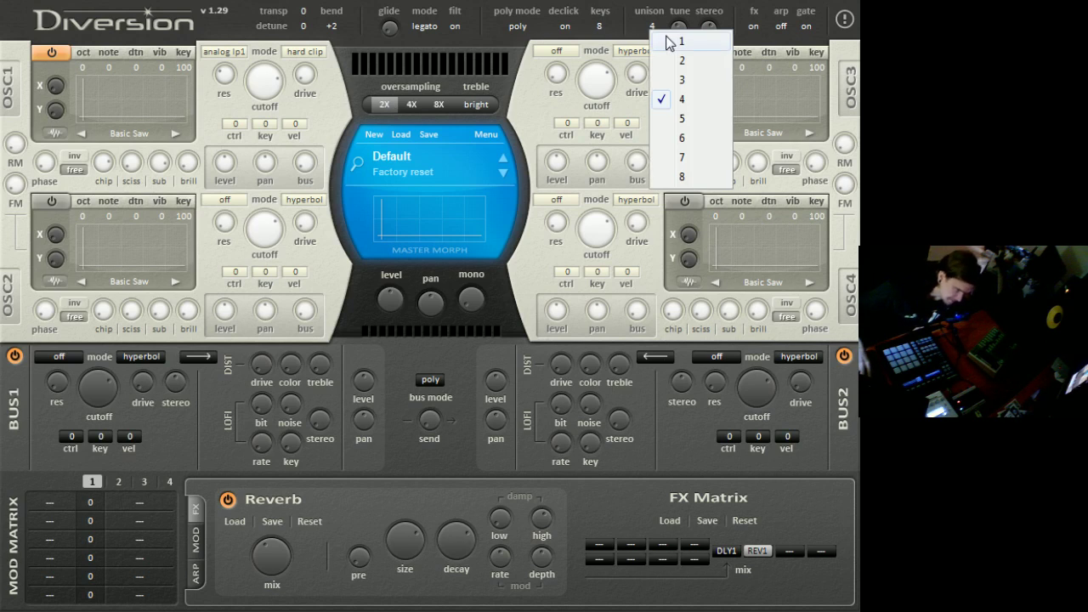
left_click(678, 59)
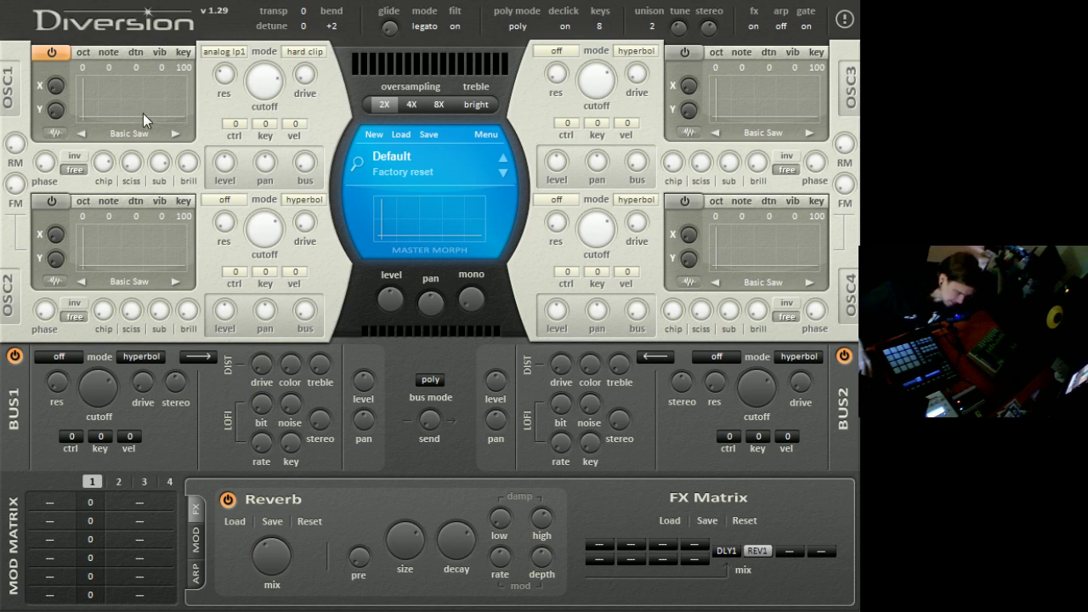
- View oscillator 1's reshaped Default Wave in the Wavetable Editor, then close the editor
left_click(45, 133)
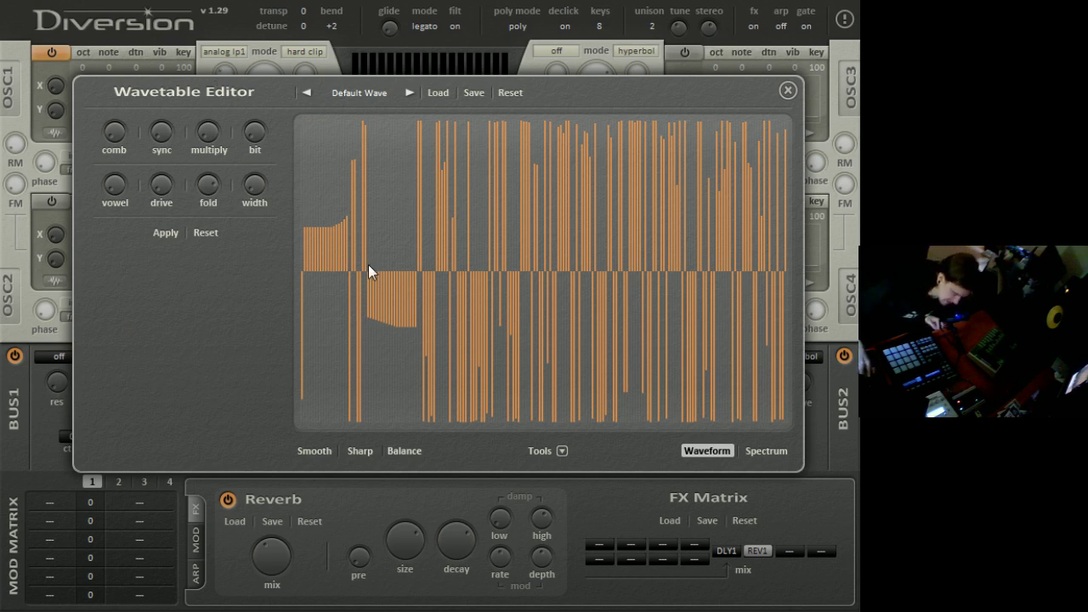
left_click(787, 90)
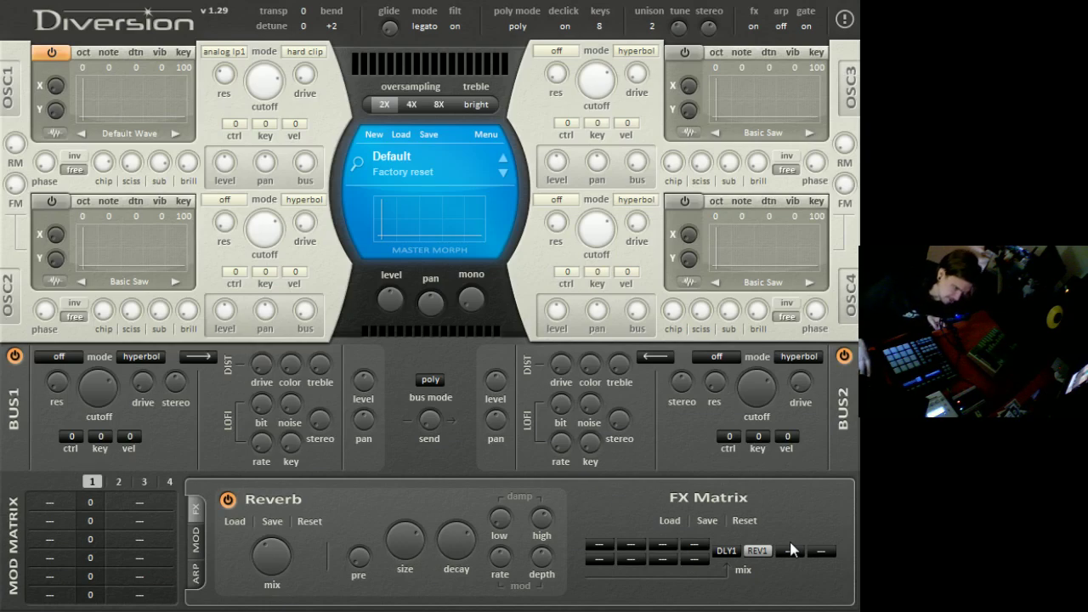
- Add GrainShifter after the reverb and raise its mix to about 71%
left_click(790, 550)
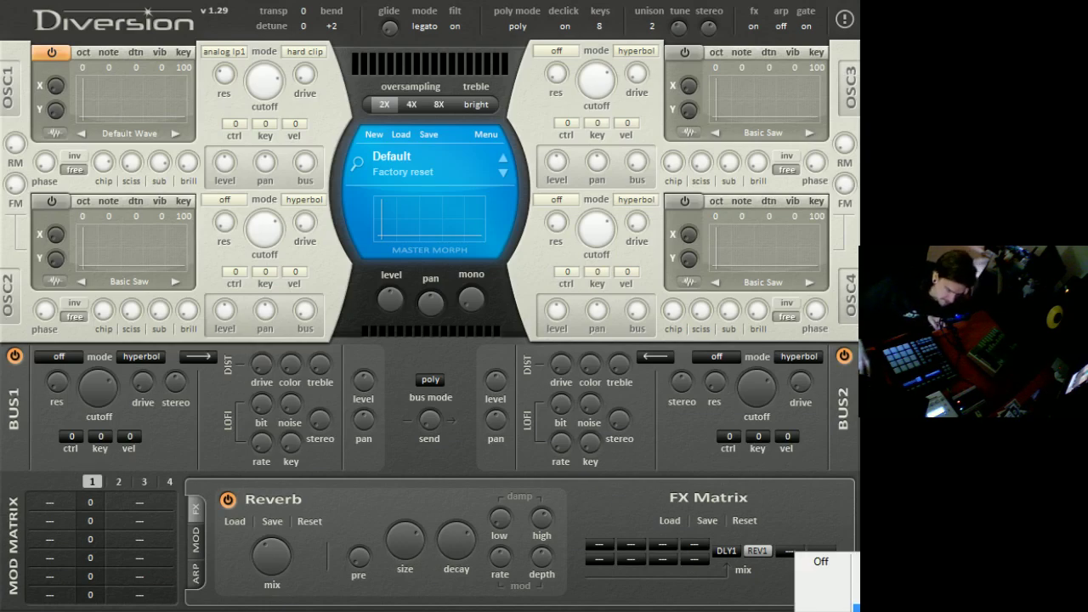
left_click(820, 599)
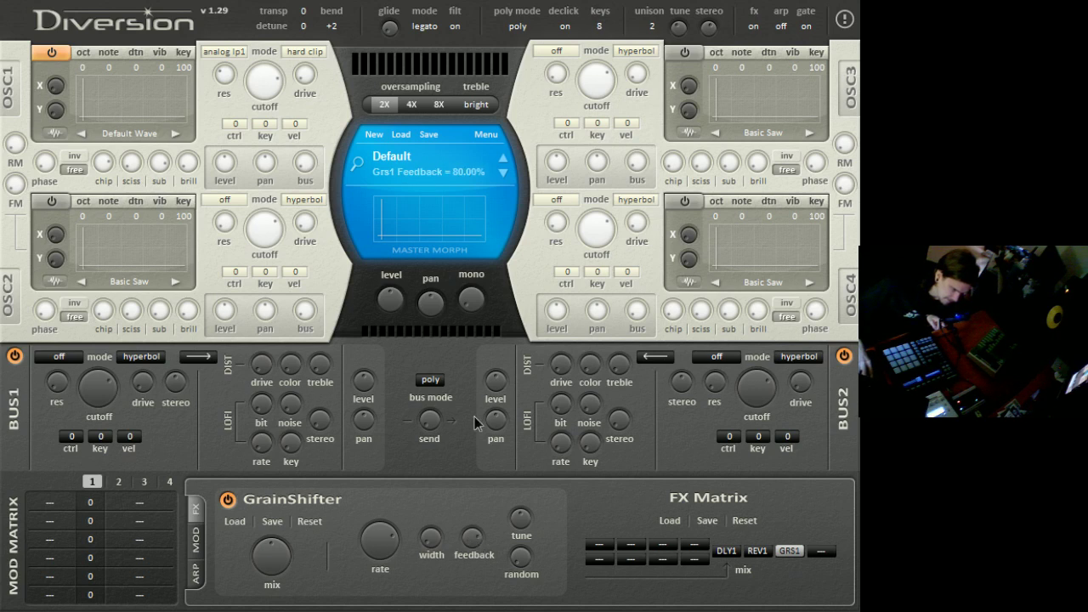
left_click_drag(284, 561, 283, 544)
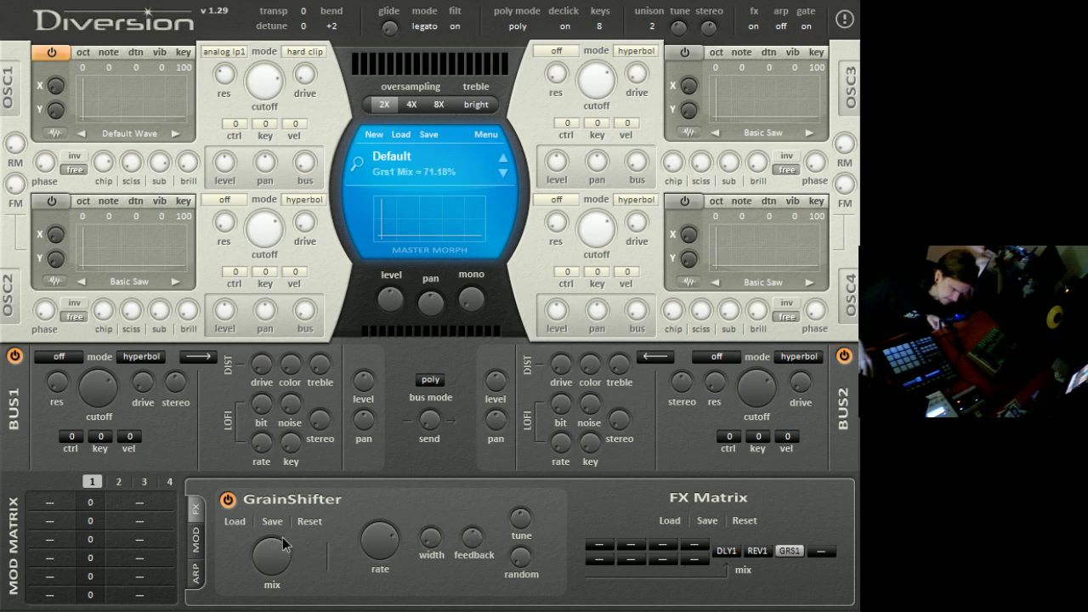
- Add a tube distortion with raised treble and bass near 32%, and lower OSC1 cutoff to 48.82%
left_click(820, 551)
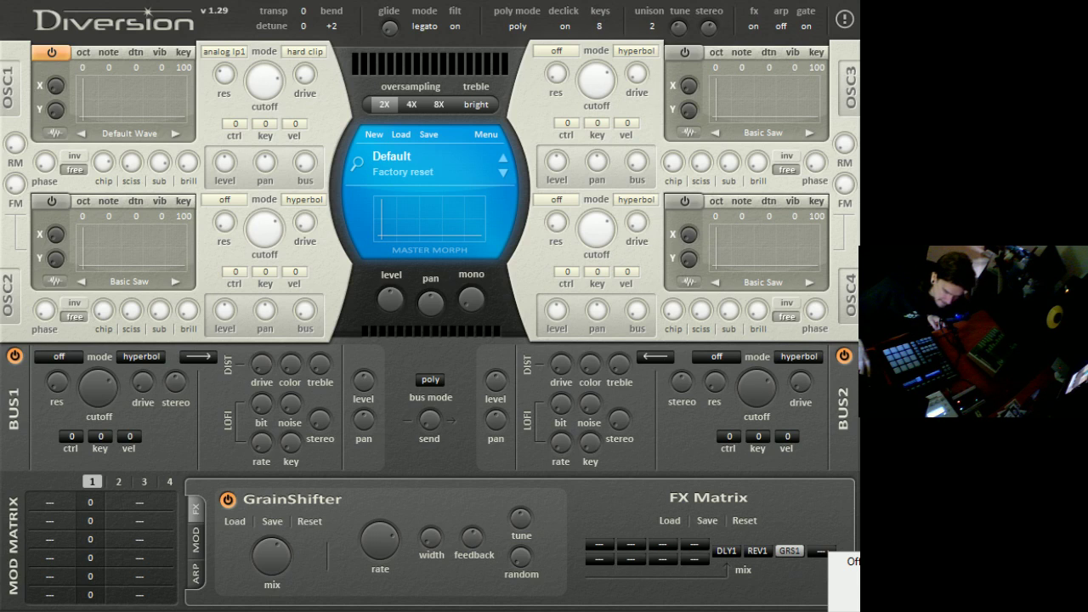
left_click(846, 586)
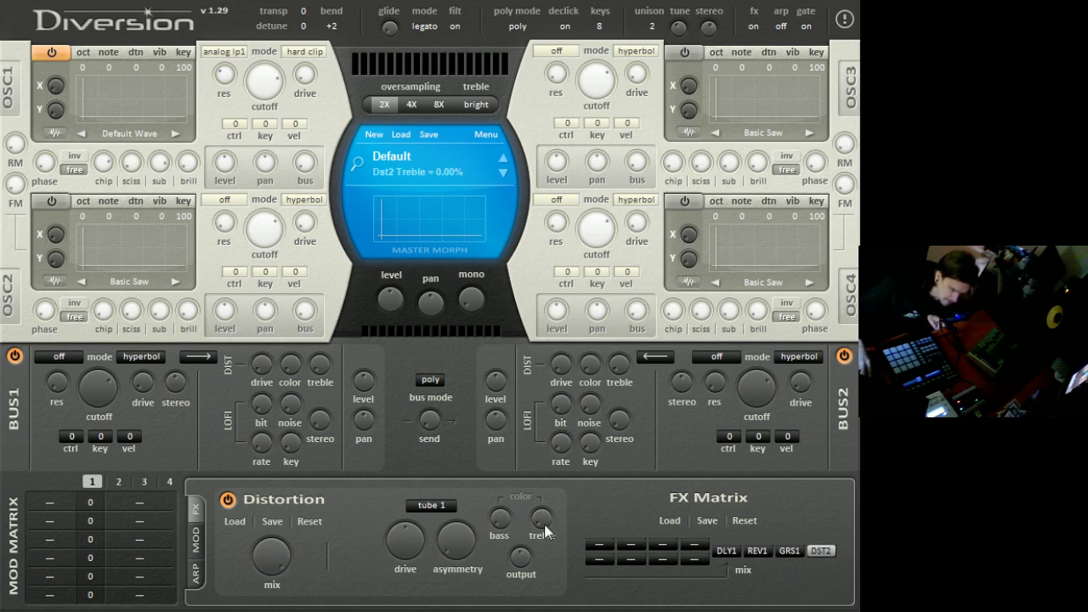
left_click_drag(546, 531, 553, 454)
left_click_drag(501, 520, 503, 476)
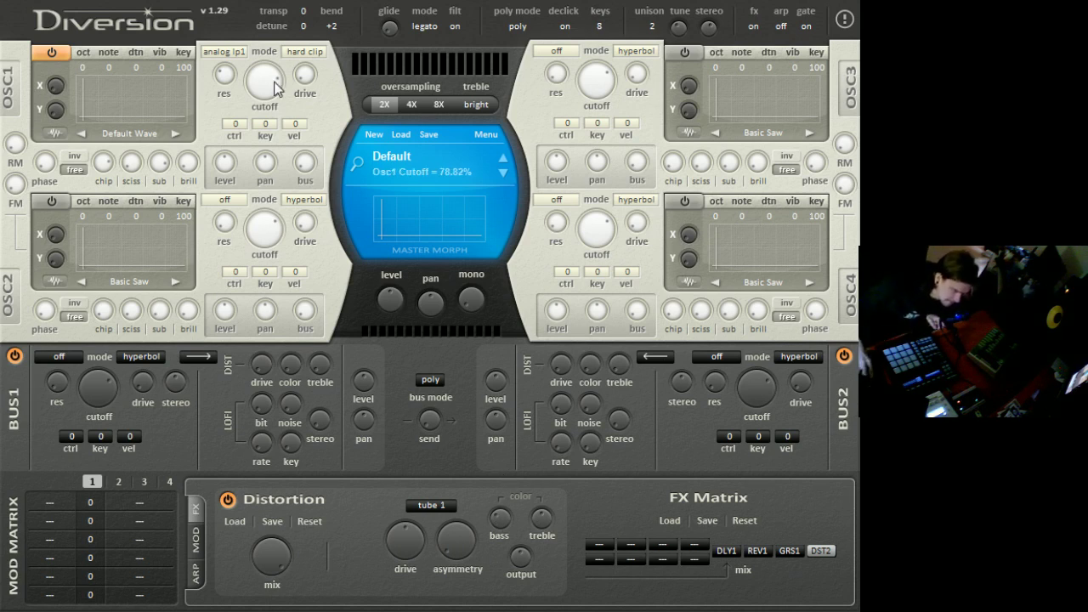
left_click_drag(275, 88, 254, 157)
mouse_move(266, 51)
left_mouse_down()
mouse_move(265, 40)
mouse_move(268, 70)
left_mouse_up()
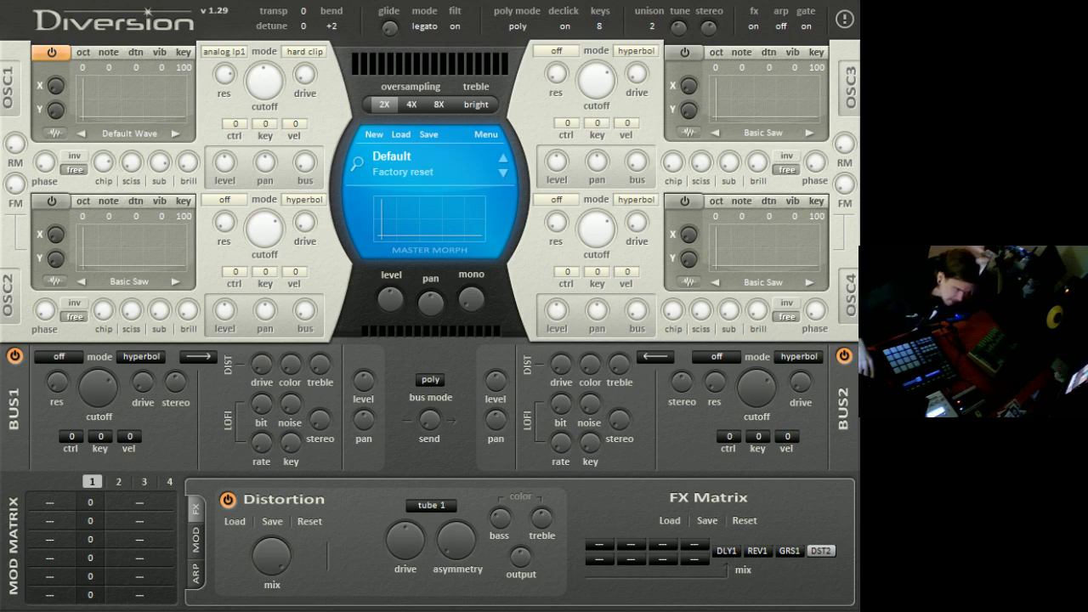
- Return to the MOD page showing LFO, amp envelope and MSEG1 settings
mouse_move(373, 311)
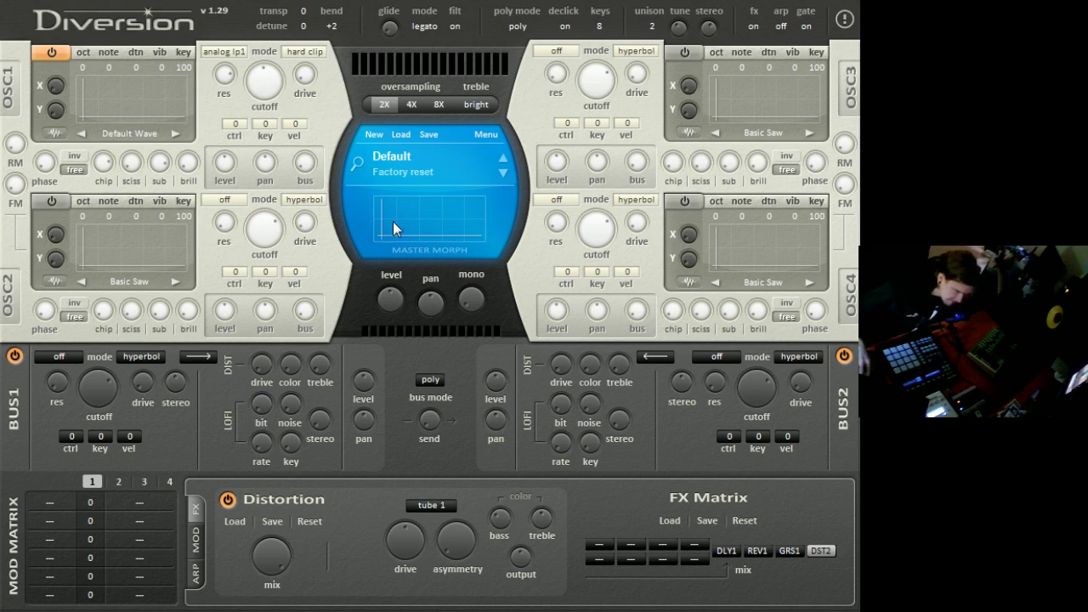
left_click(192, 542)
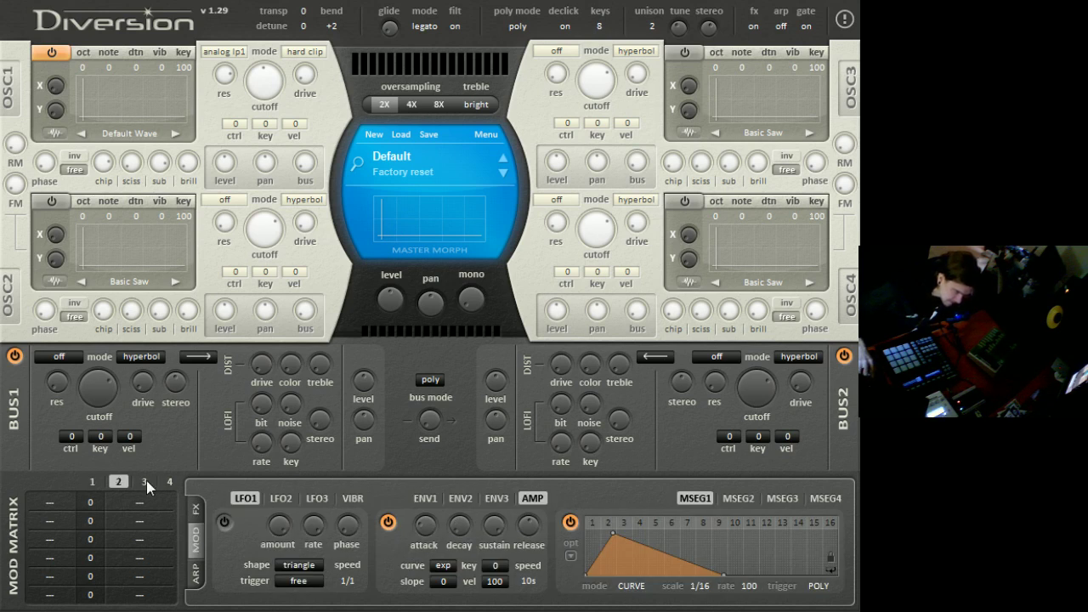
- Load Vowel 1 from the Wavetables folder of the Preset Browser into oscillator 1
left_click(132, 135)
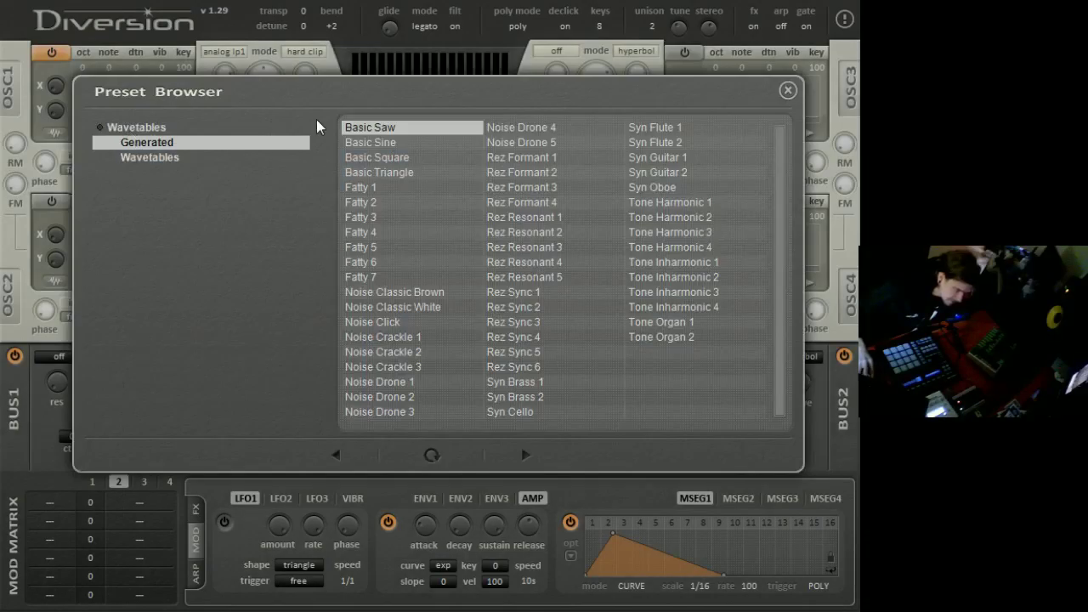
left_click(168, 160)
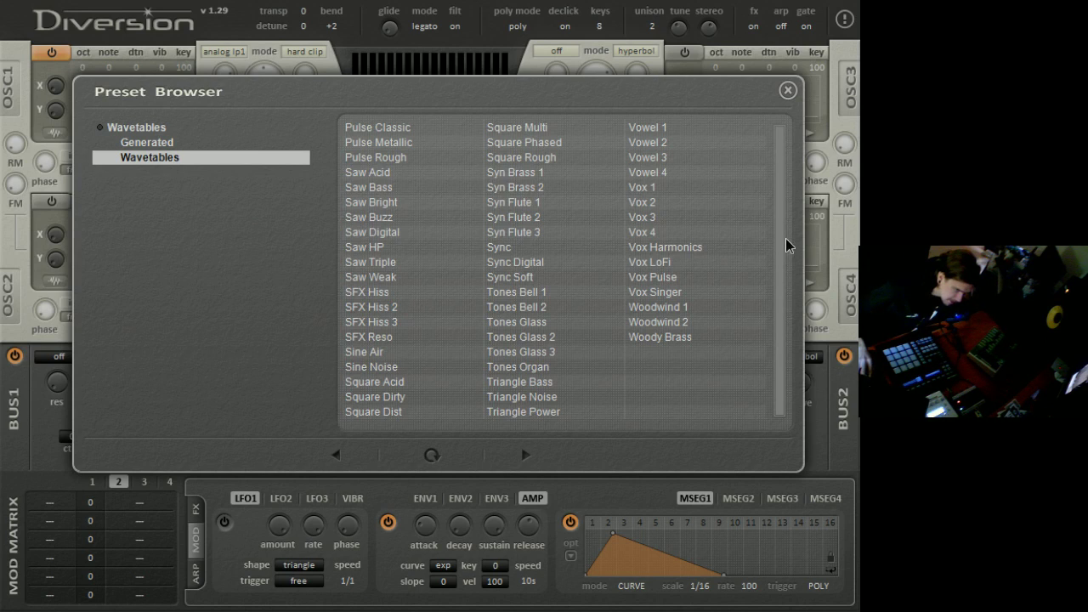
double_click(642, 130)
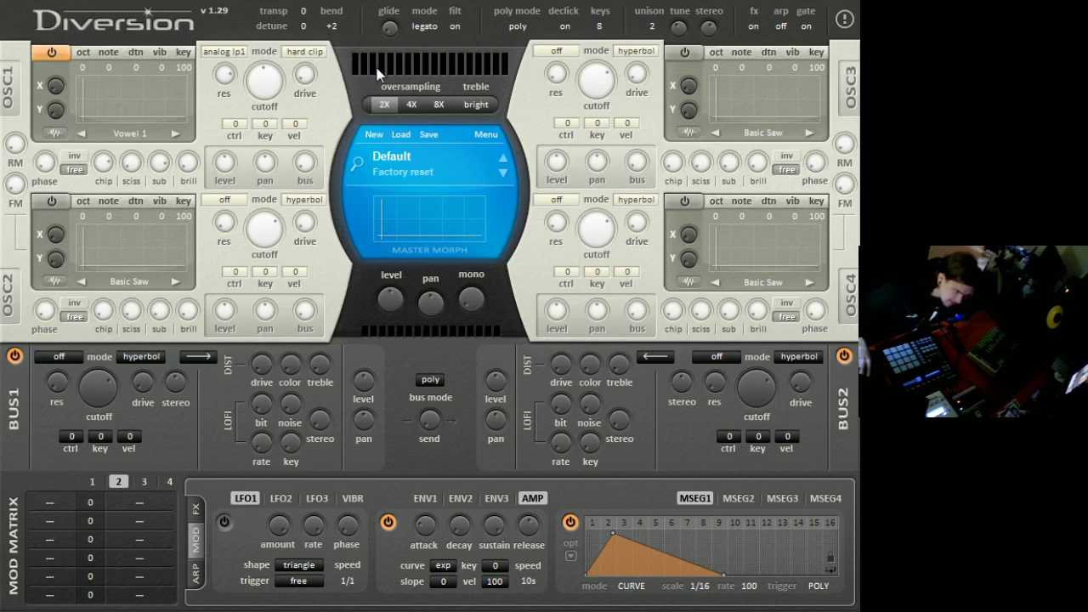
mouse_move(276, 91)
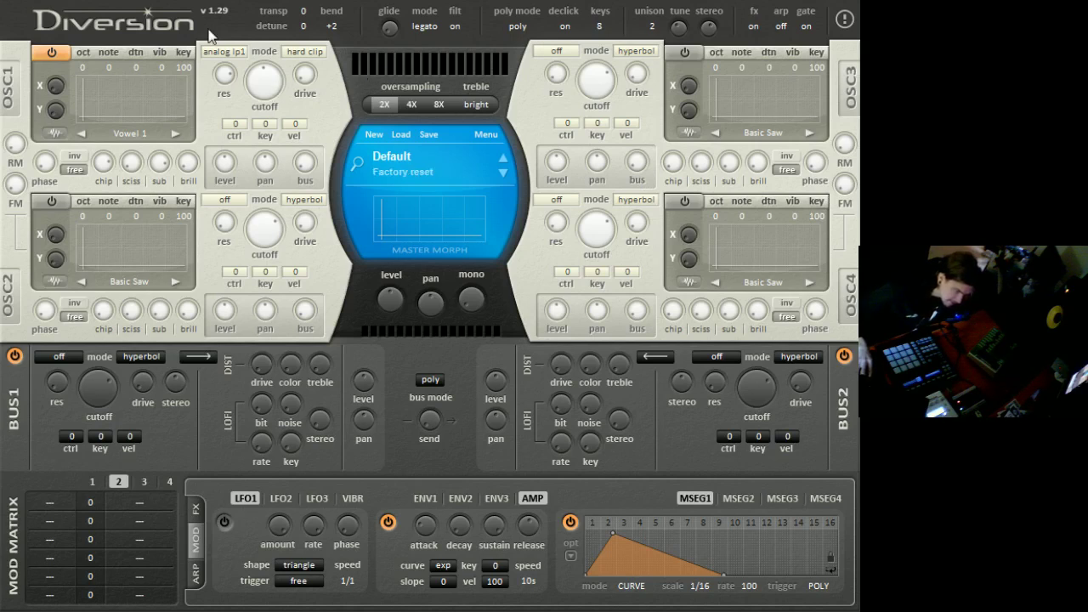